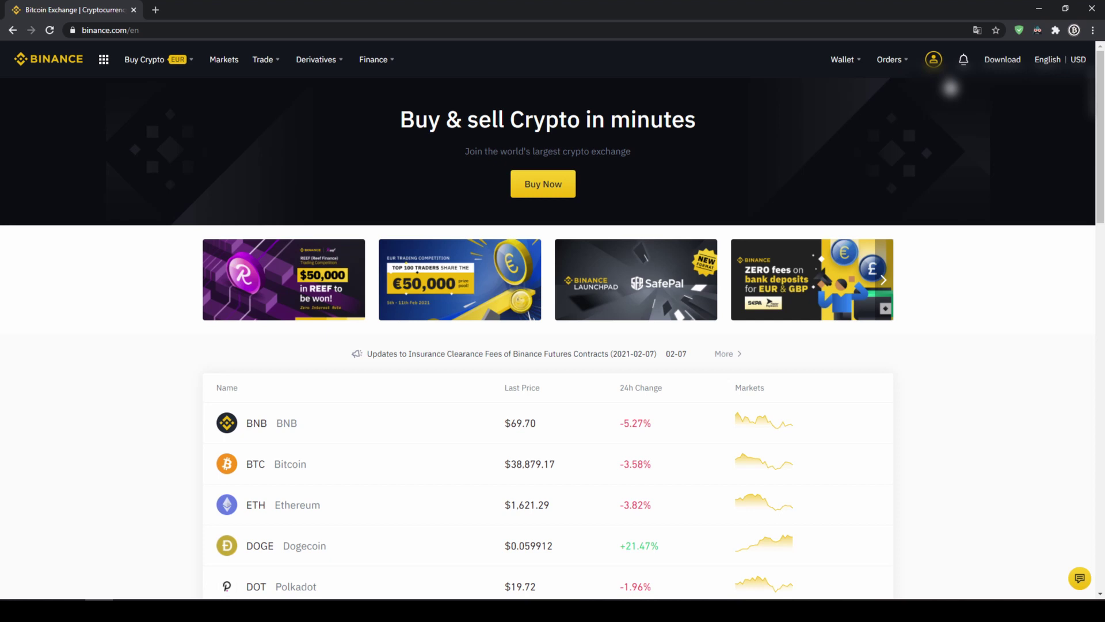
- Open Identification and check that identity details show Verified, with address verification still pending
mouse_move(944, 81)
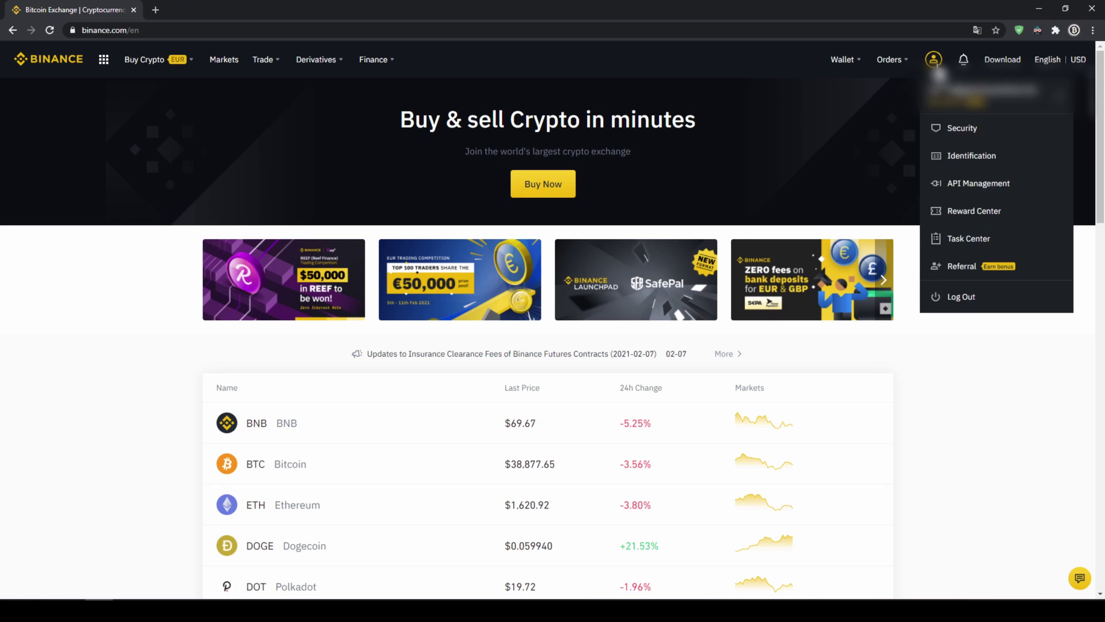
left_click(969, 163)
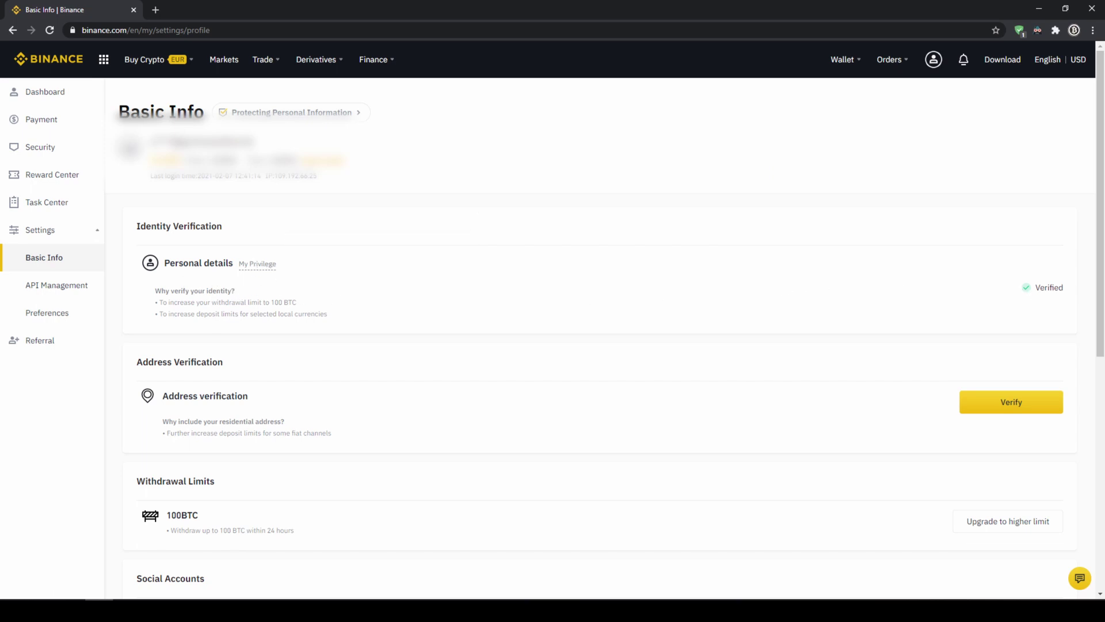
left_click_drag(1014, 286, 1073, 295)
left_click(1074, 294)
- Open the Fiat and Spot wallet and review its Fiat Balance and Crypto Balance sections
mouse_move(850, 64)
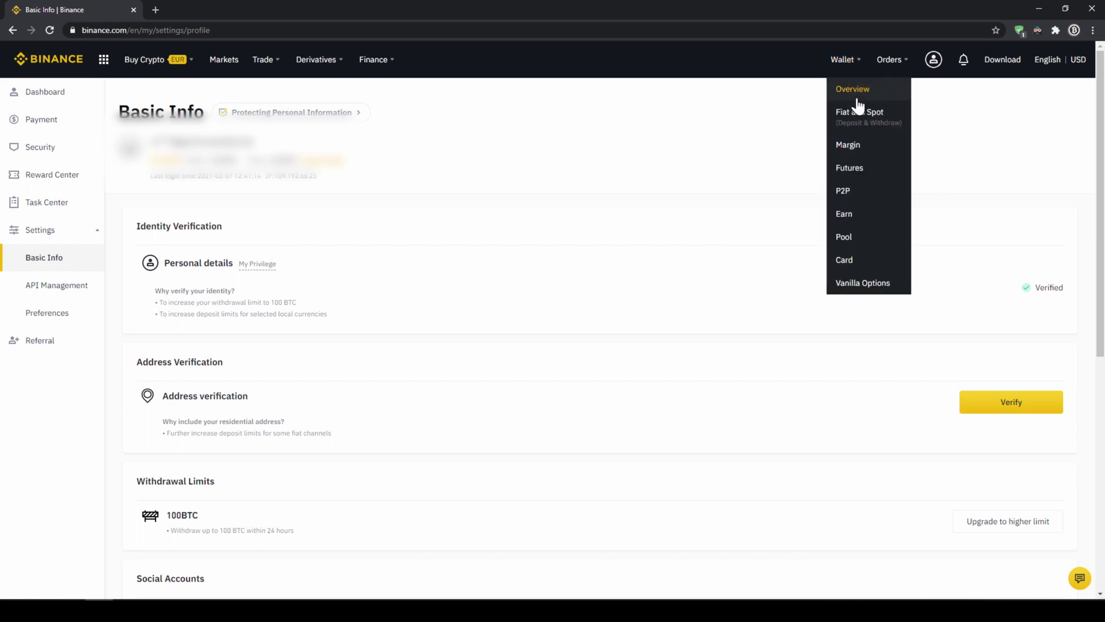
left_click(865, 128)
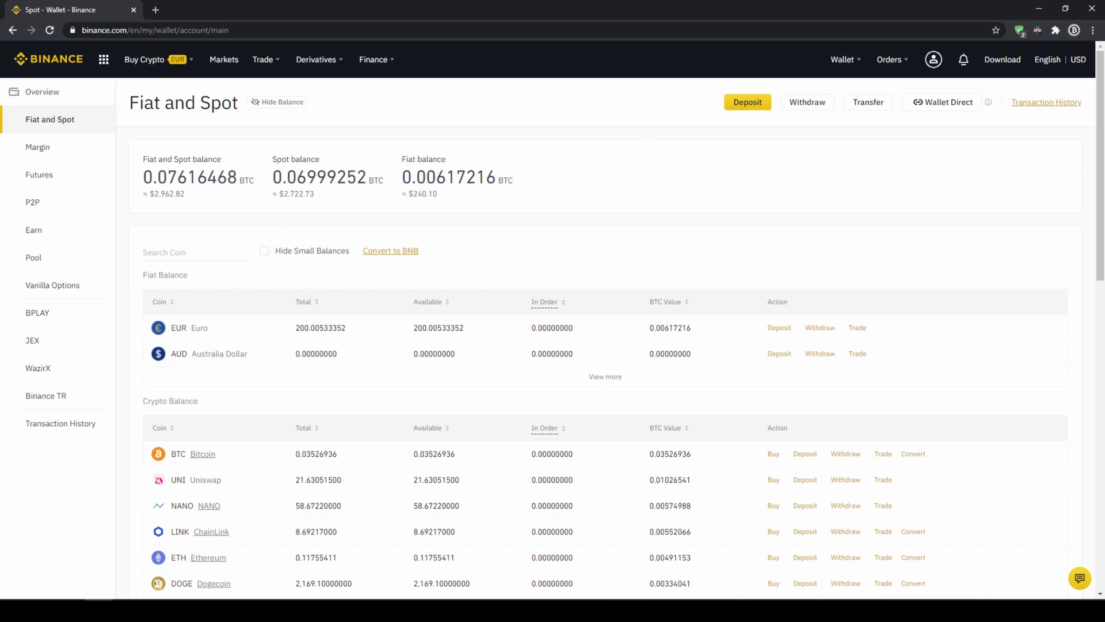
left_click_drag(154, 275, 209, 283)
left_click_drag(140, 402, 218, 410)
left_click(240, 409)
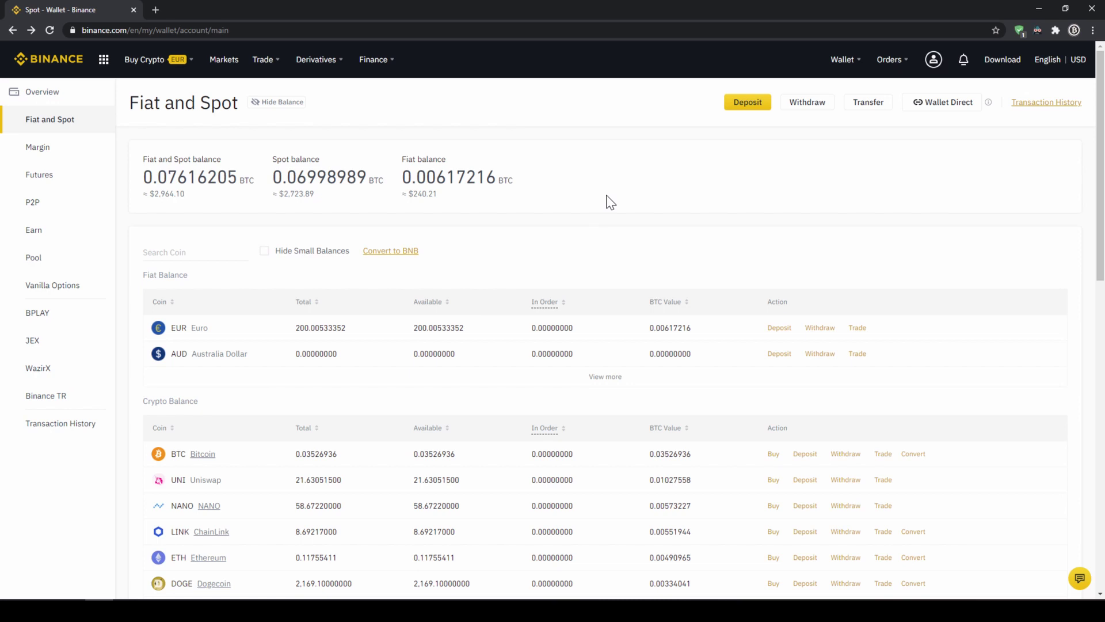
- Start a Bank Transfer (SEPA) deposit in EUR, after briefly trying USD, for 1000
left_click(749, 107)
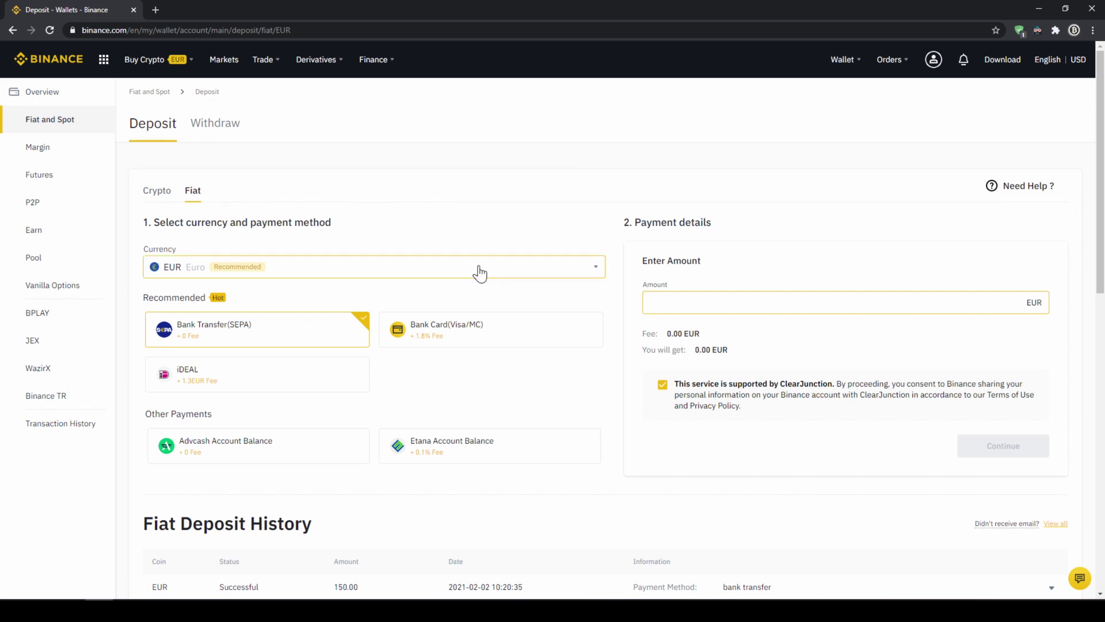
left_click(518, 243)
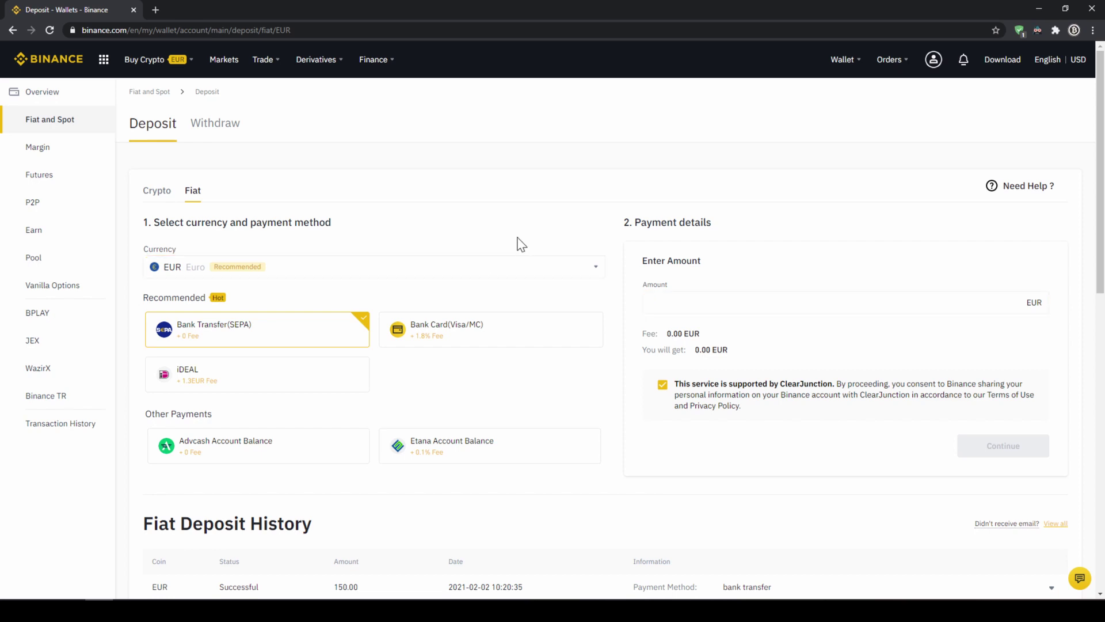
left_click(461, 274)
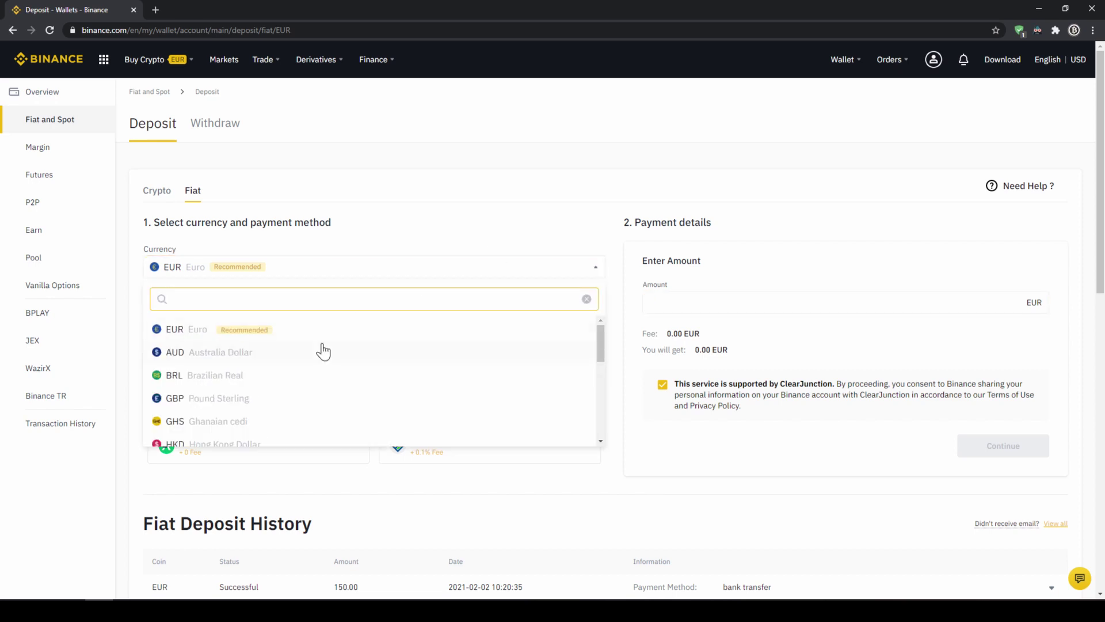
scroll(311, 354, "down", 5)
scroll(252, 387, "down", 1)
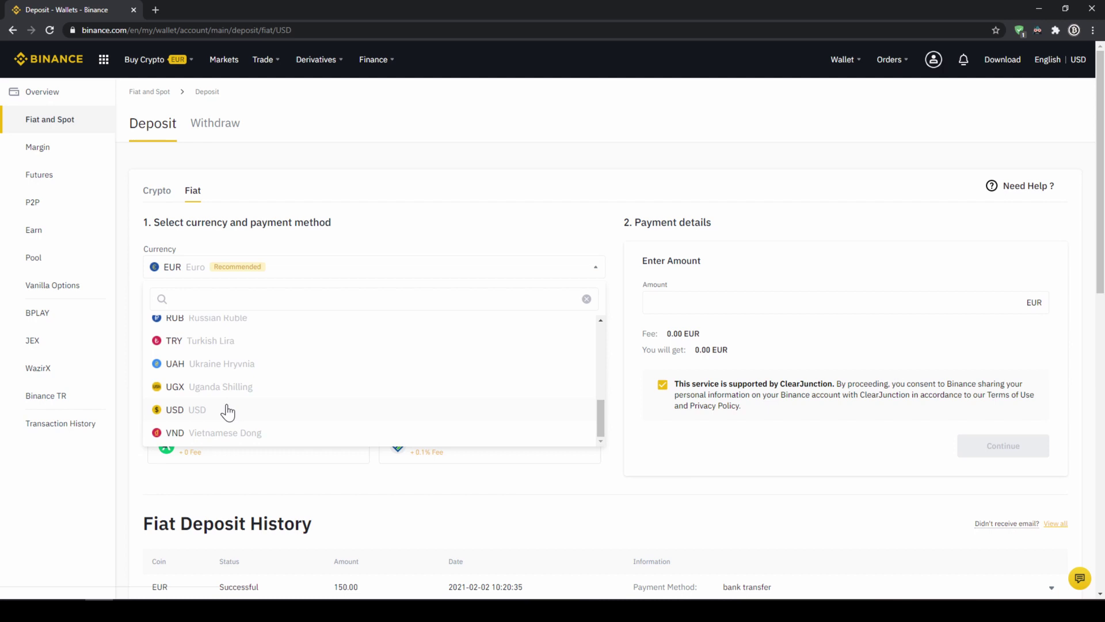
left_click(227, 410)
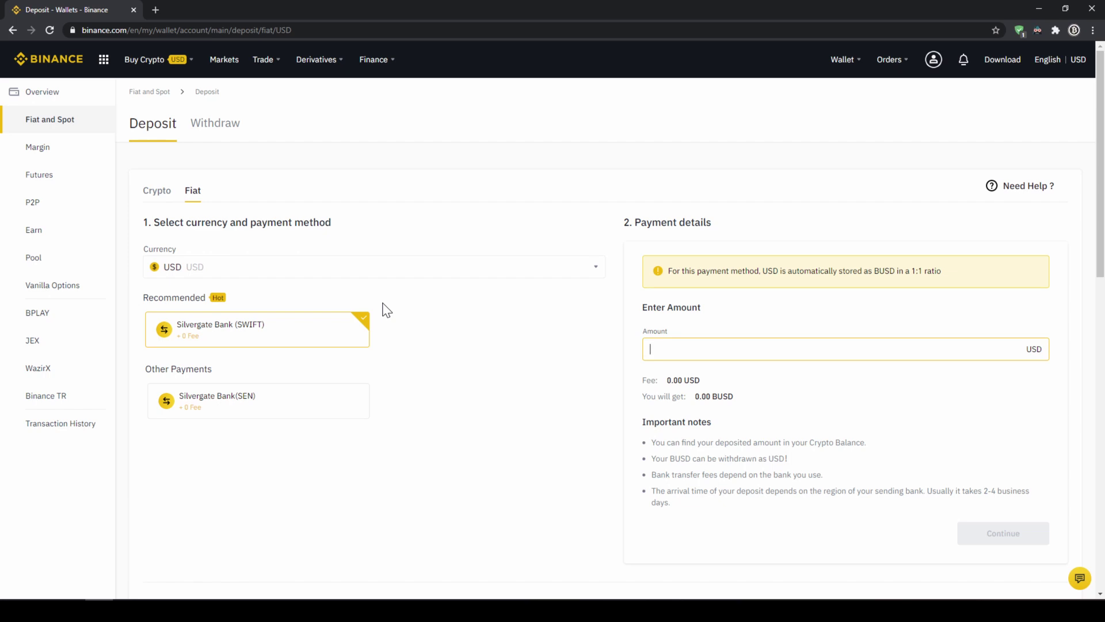
left_click(369, 266)
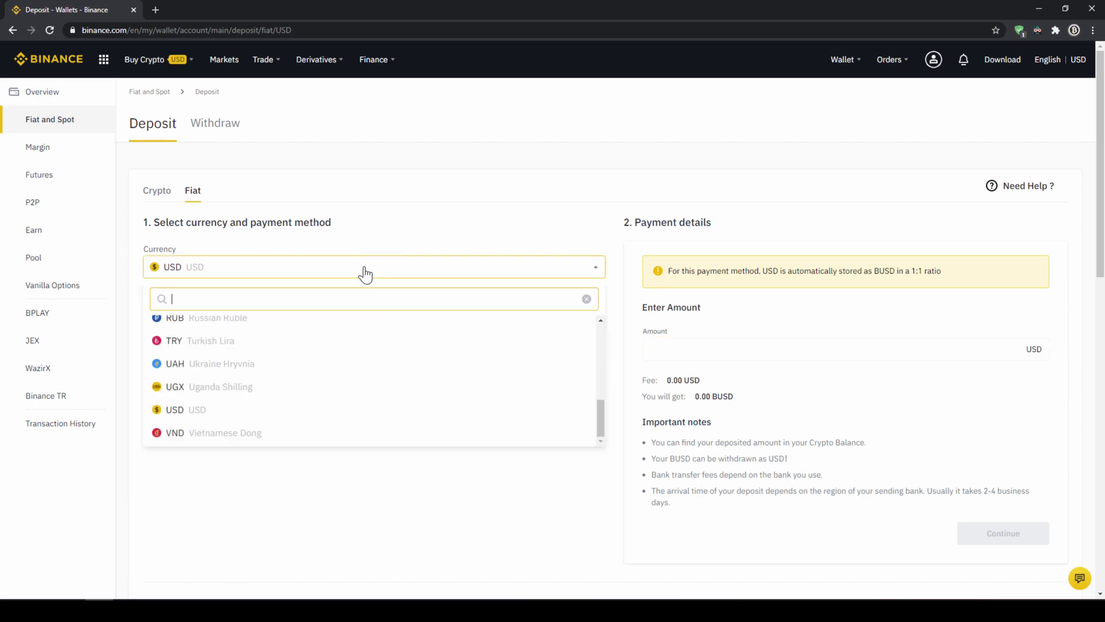
scroll(282, 380, "up", 10)
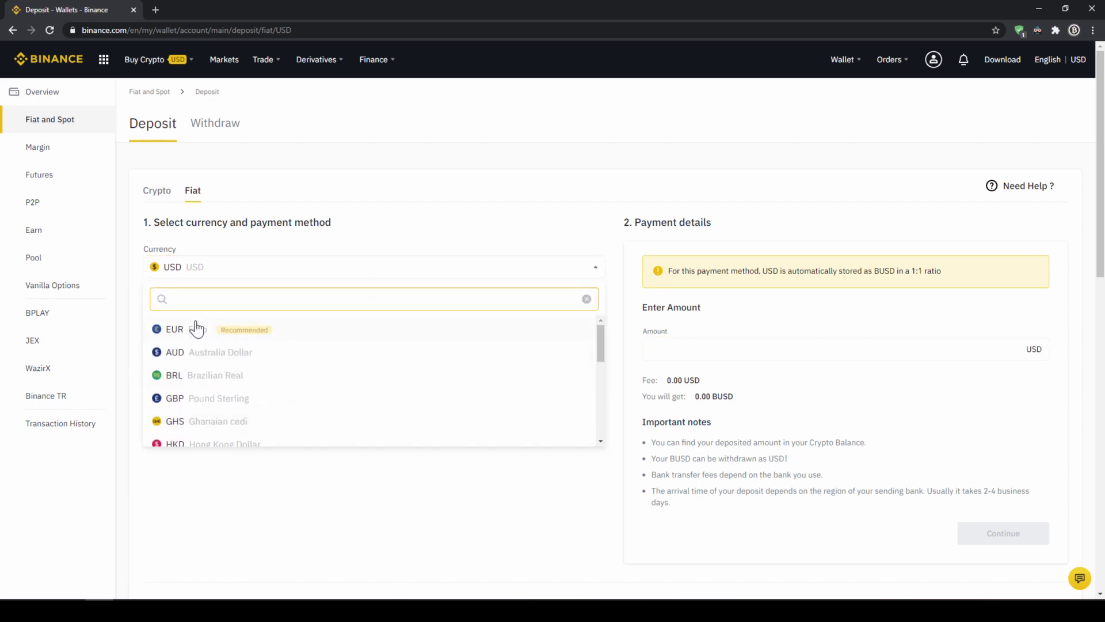
left_click(197, 332)
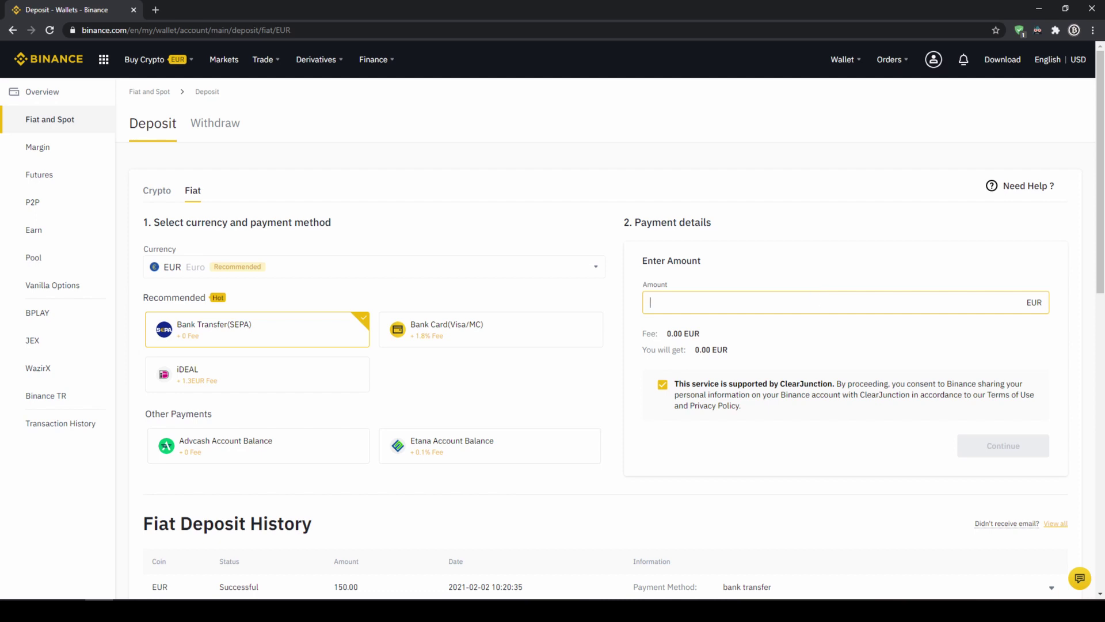
type("10")
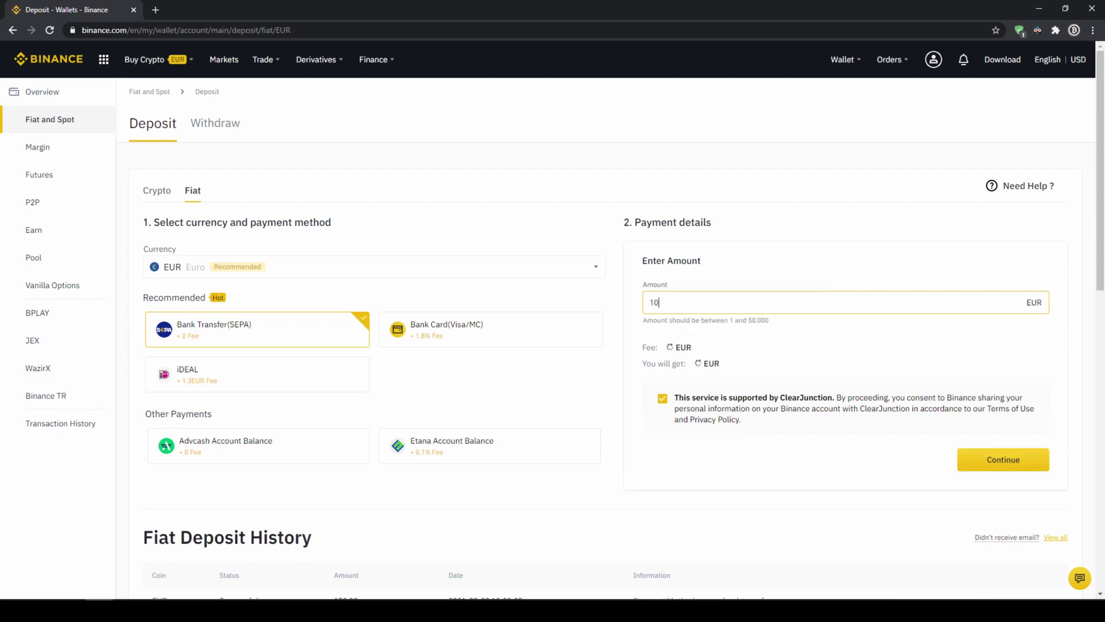
type("00")
- Continue the 1000 EUR deposit and note the bank details and reference code
left_click(996, 458)
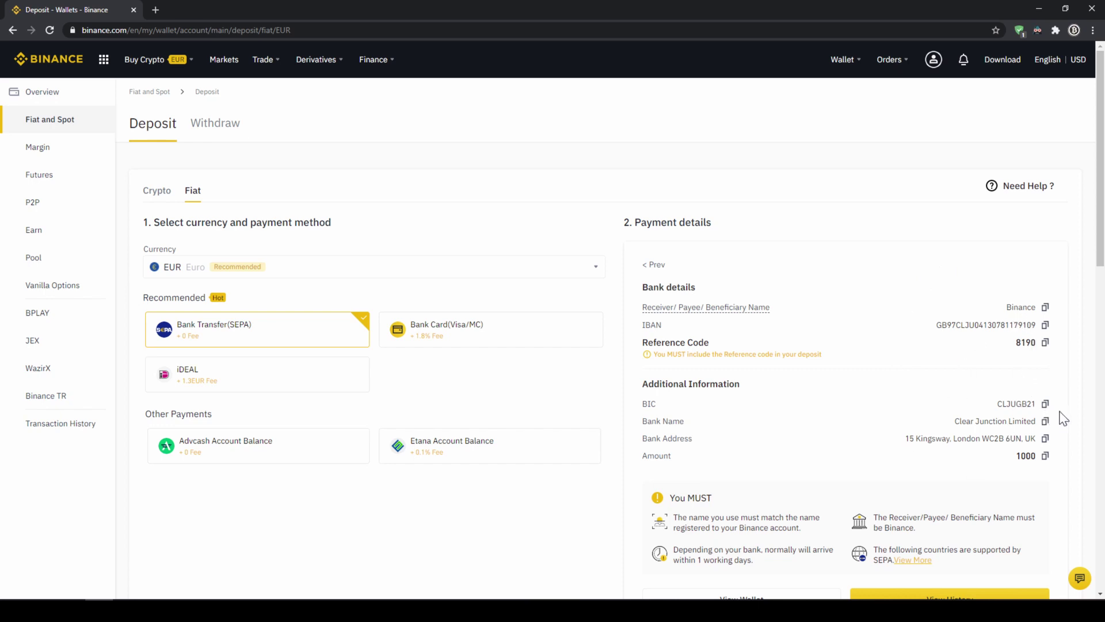
left_click_drag(677, 342, 952, 357)
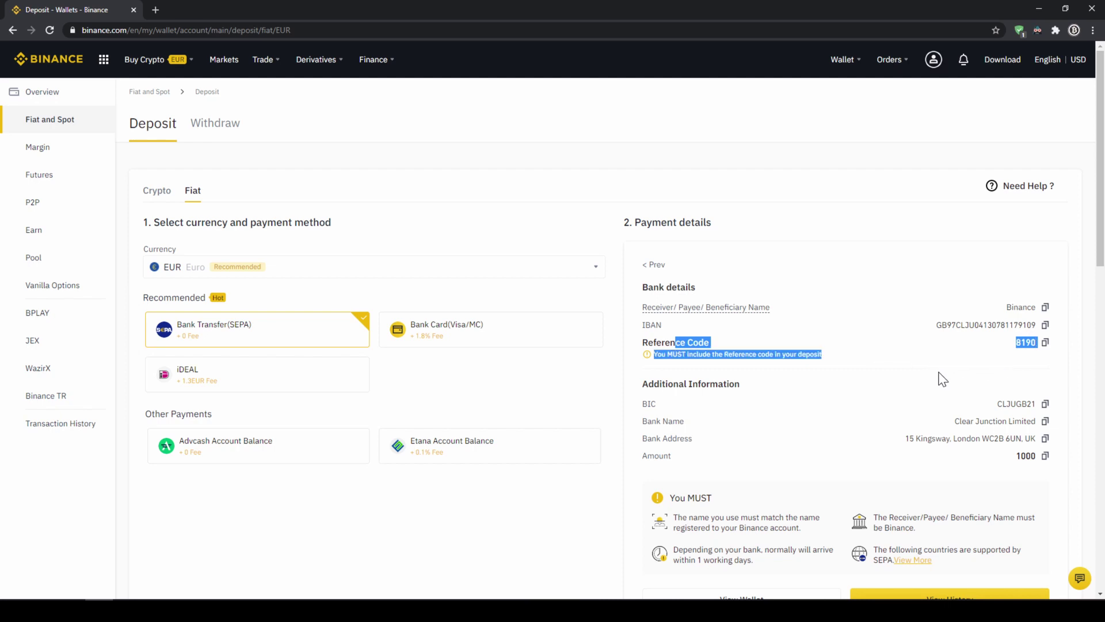
left_click(927, 395)
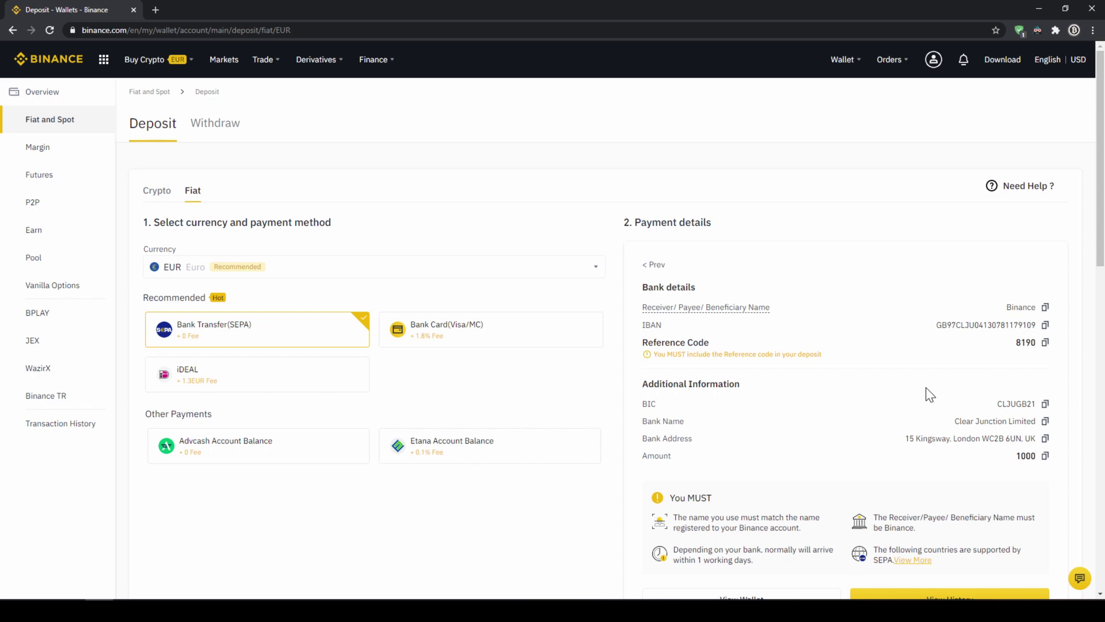
mouse_move(839, 59)
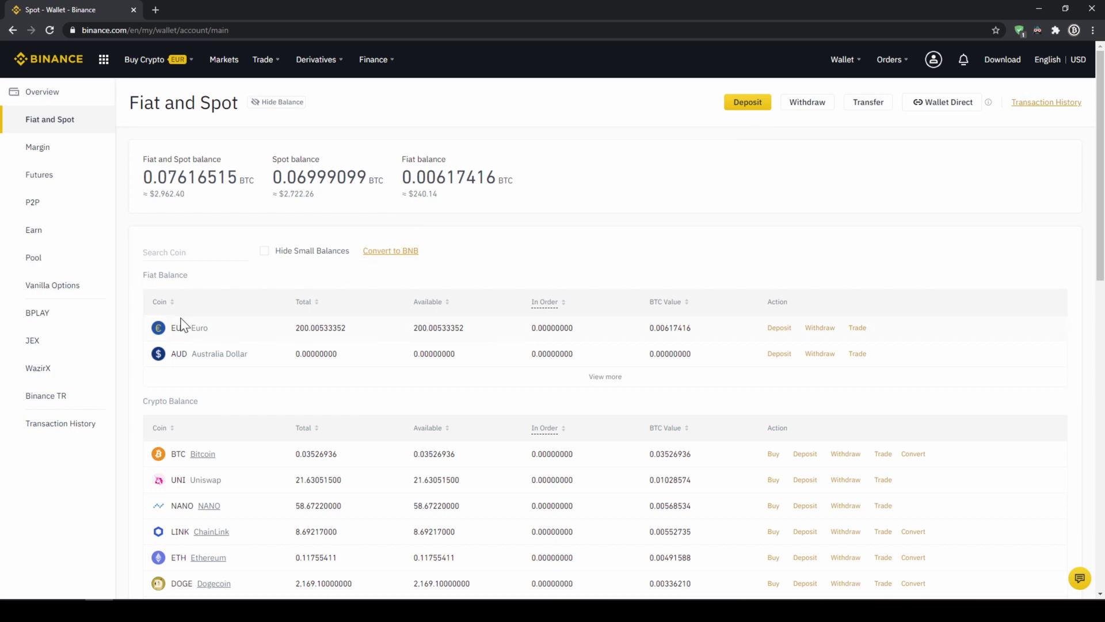
- Check the EUR row showing the updated 202.66188554 balance
left_click_drag(189, 327, 363, 340)
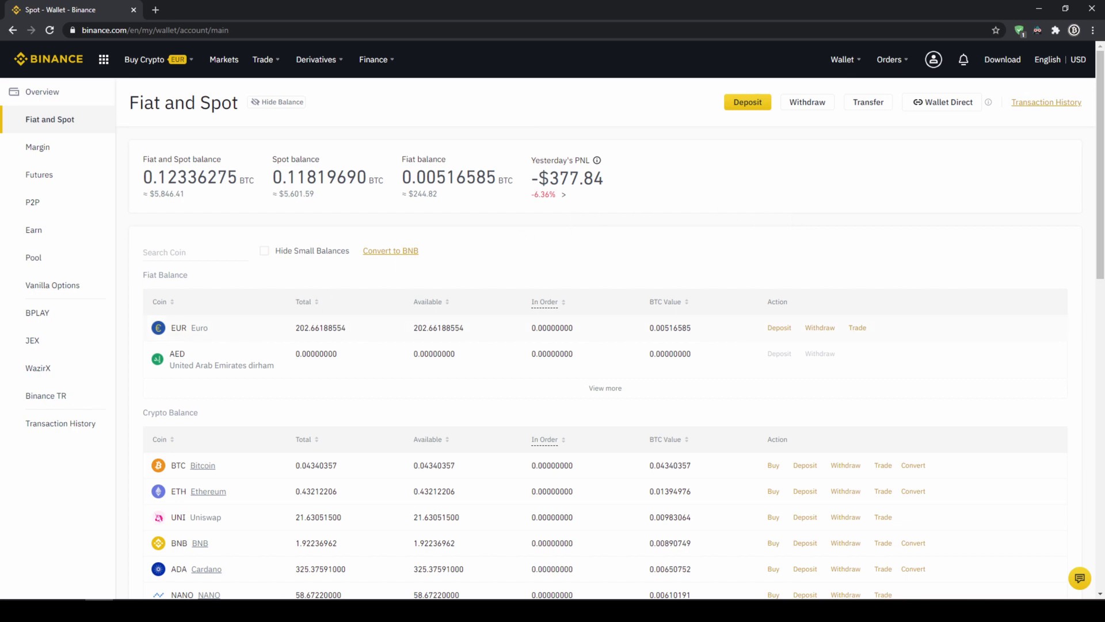
- Open Buy Crypto with Cash Balance, keeping EUR as the paying currency
mouse_move(151, 64)
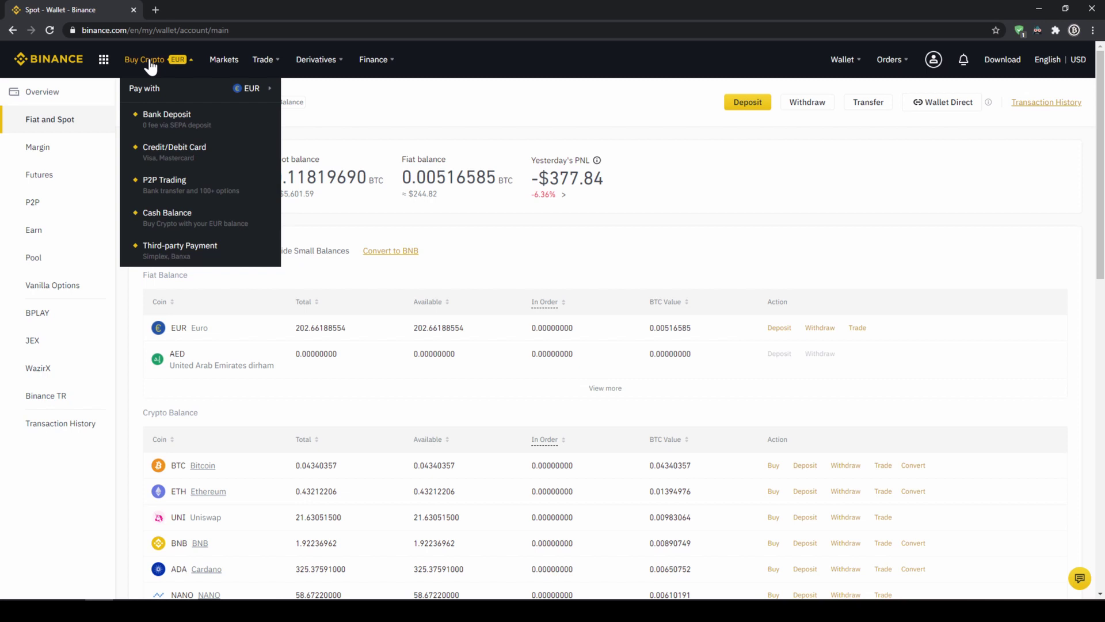
left_click(191, 217)
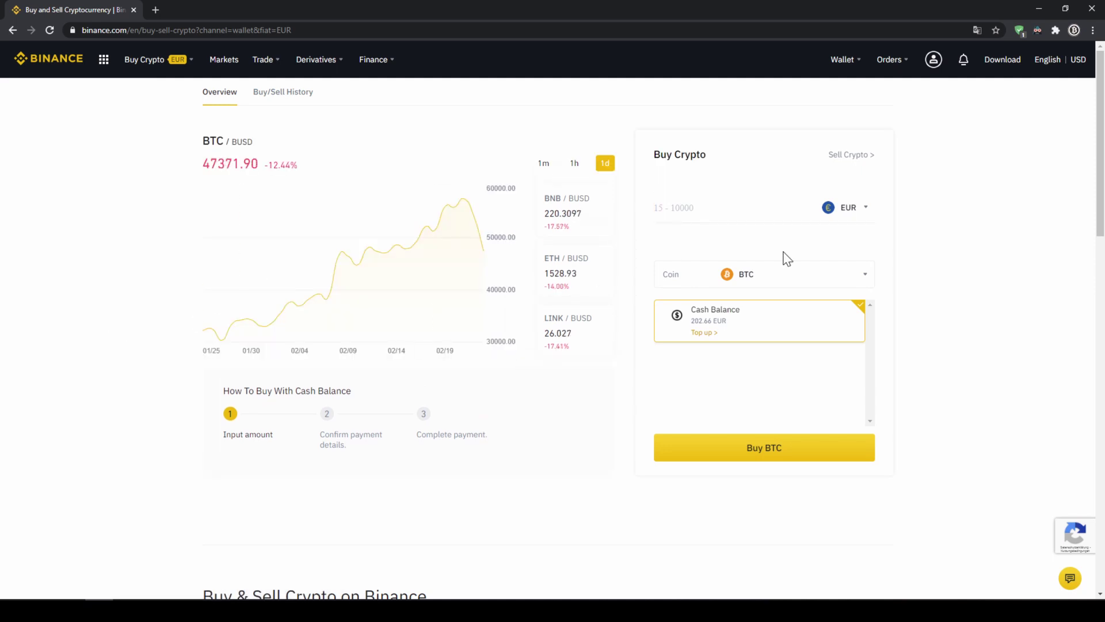
left_click(866, 210)
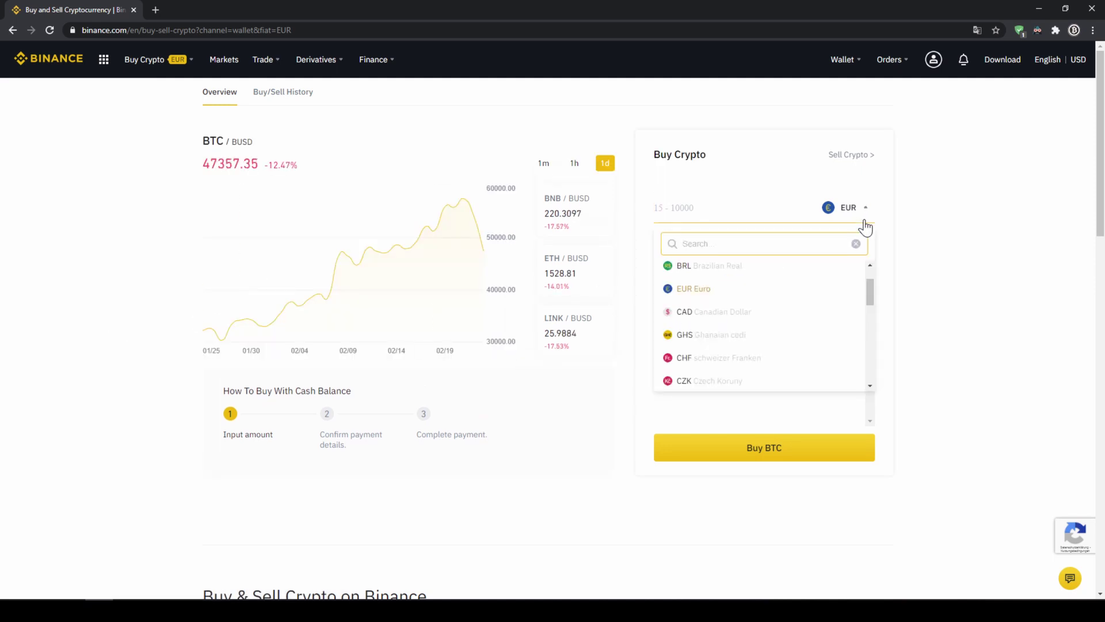
left_click_drag(869, 282, 862, 218)
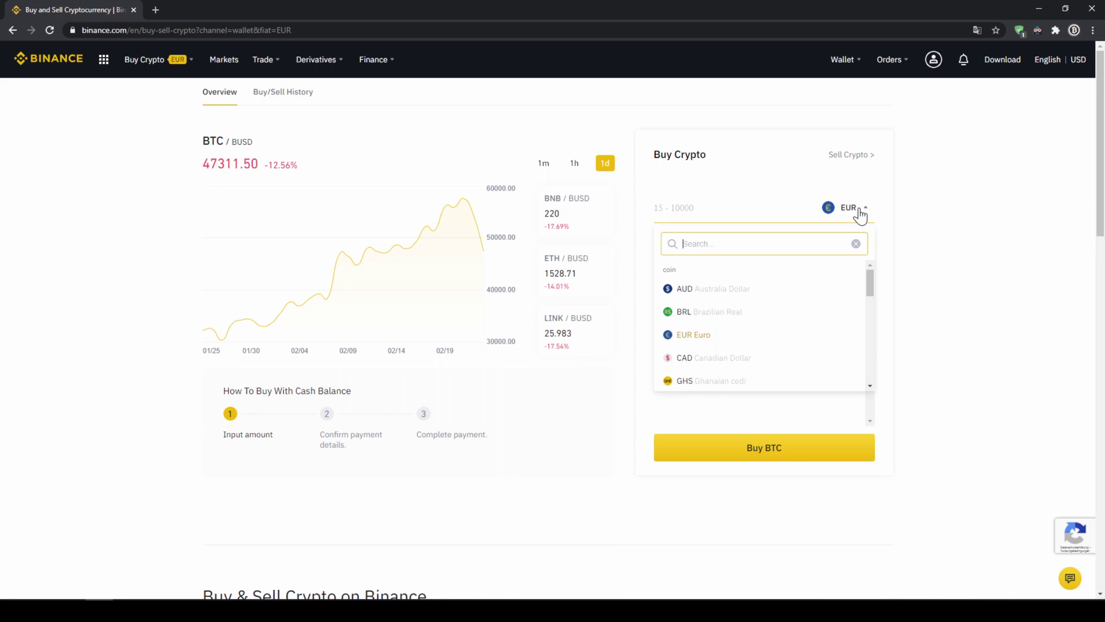
left_click(859, 217)
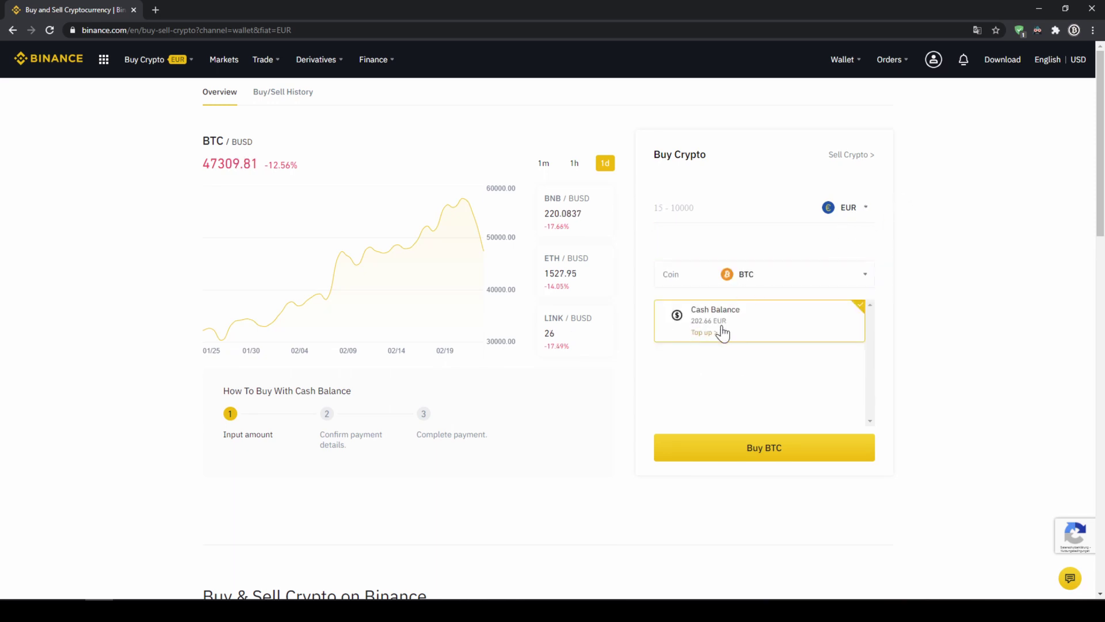
- Choose USDT as the coin and enter 200 EUR, estimating about 241.72 USDT
left_click(742, 275)
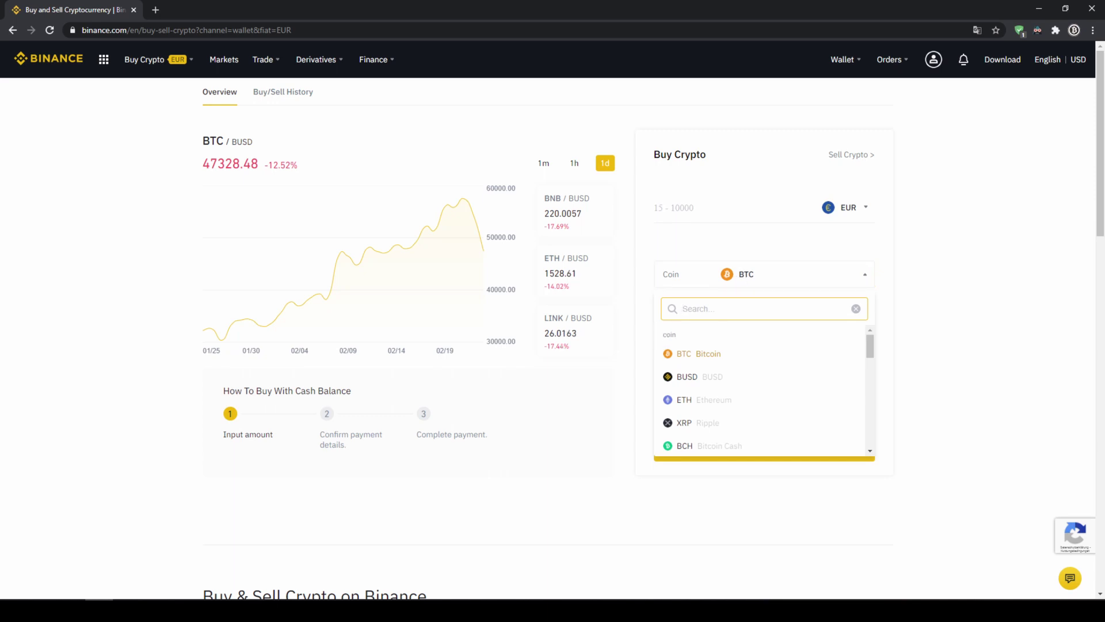
type("usdt")
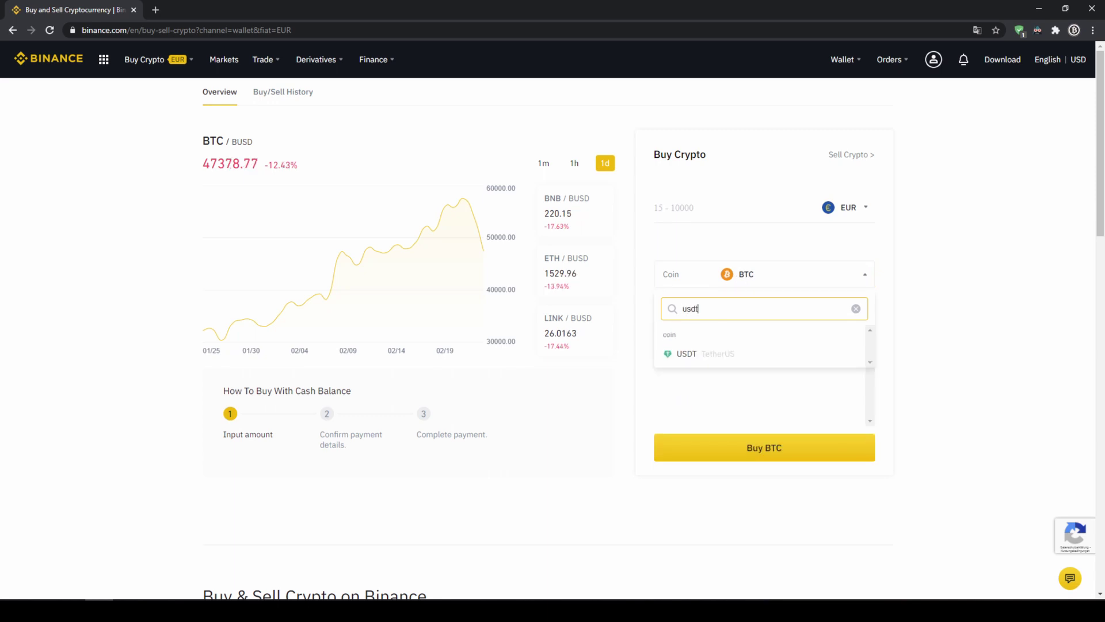
left_click(705, 356)
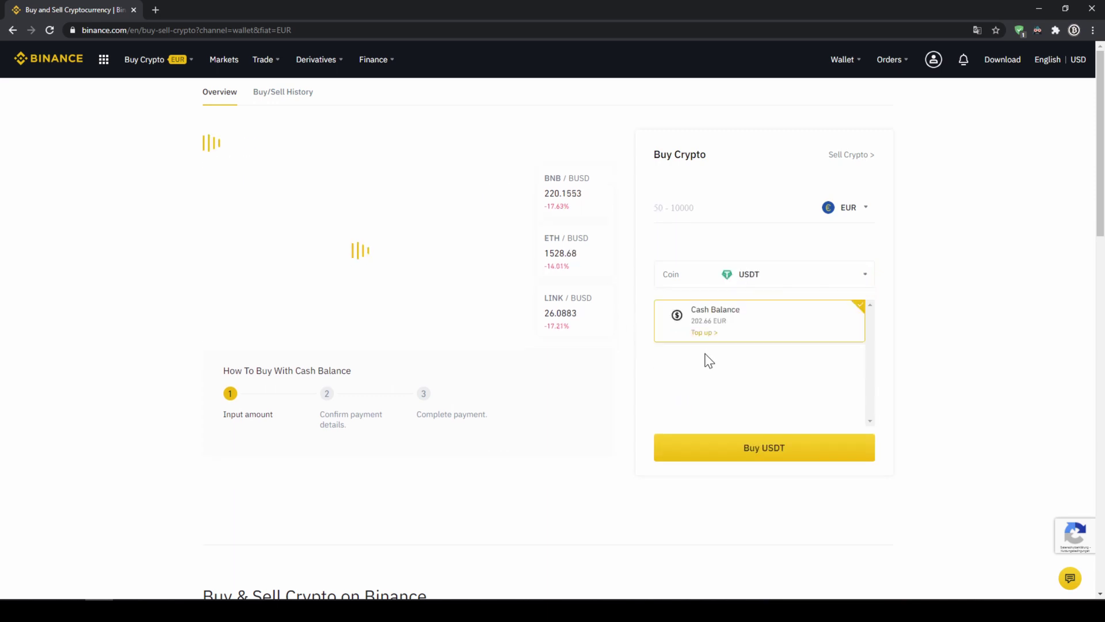
left_click(713, 212)
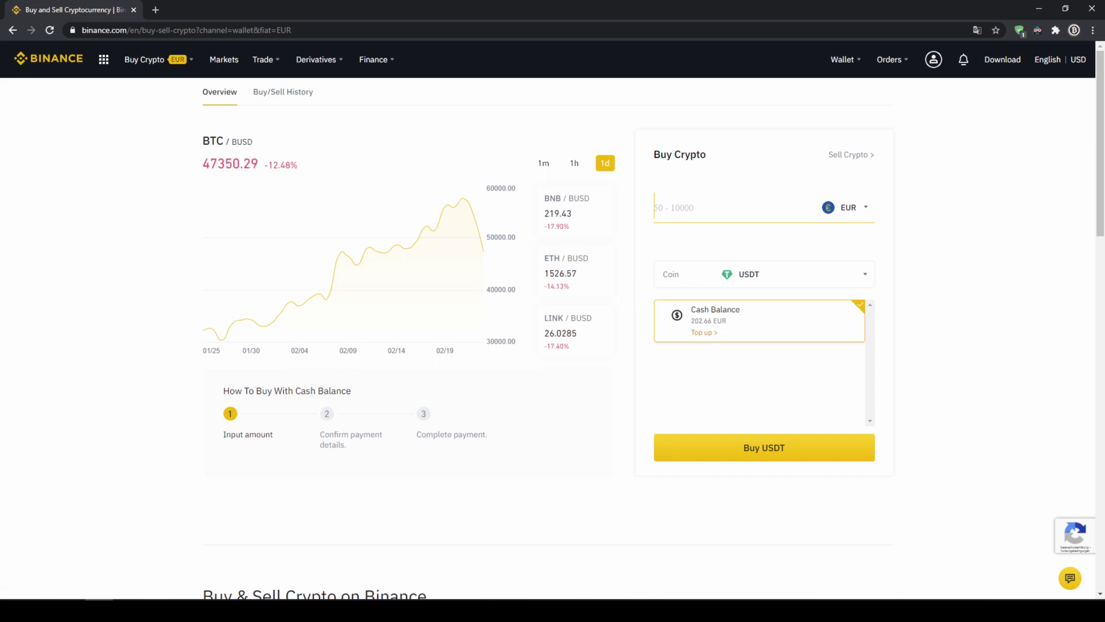
type("200")
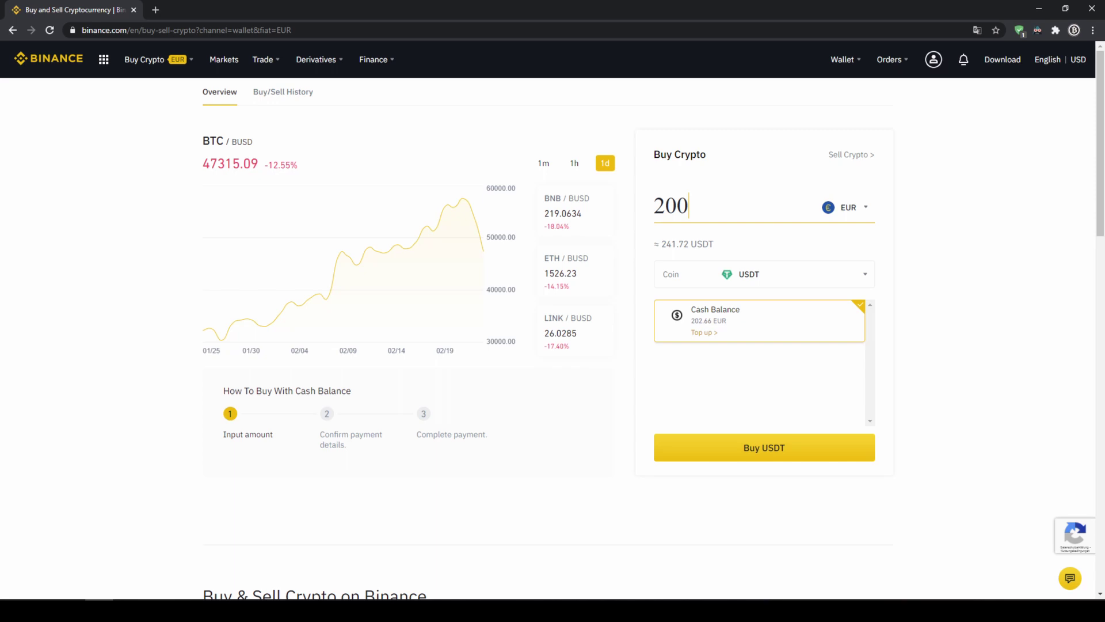
- Submit and confirm the order after checking 241.447563 USDT, the exchange rate and 200 EUR total
left_click(771, 455)
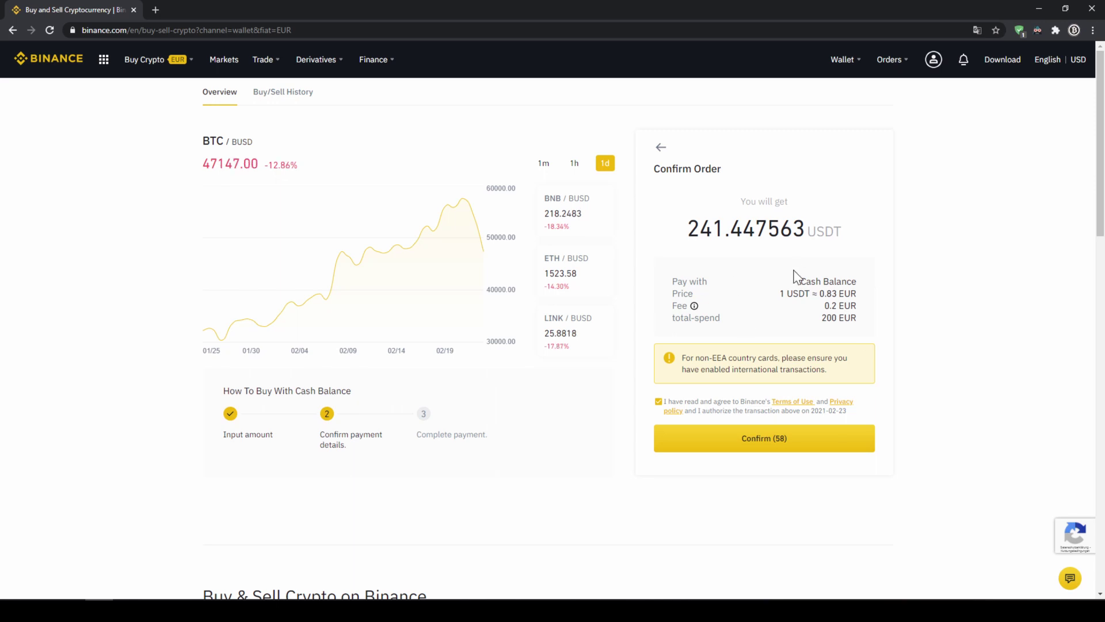
left_click_drag(689, 229, 725, 229)
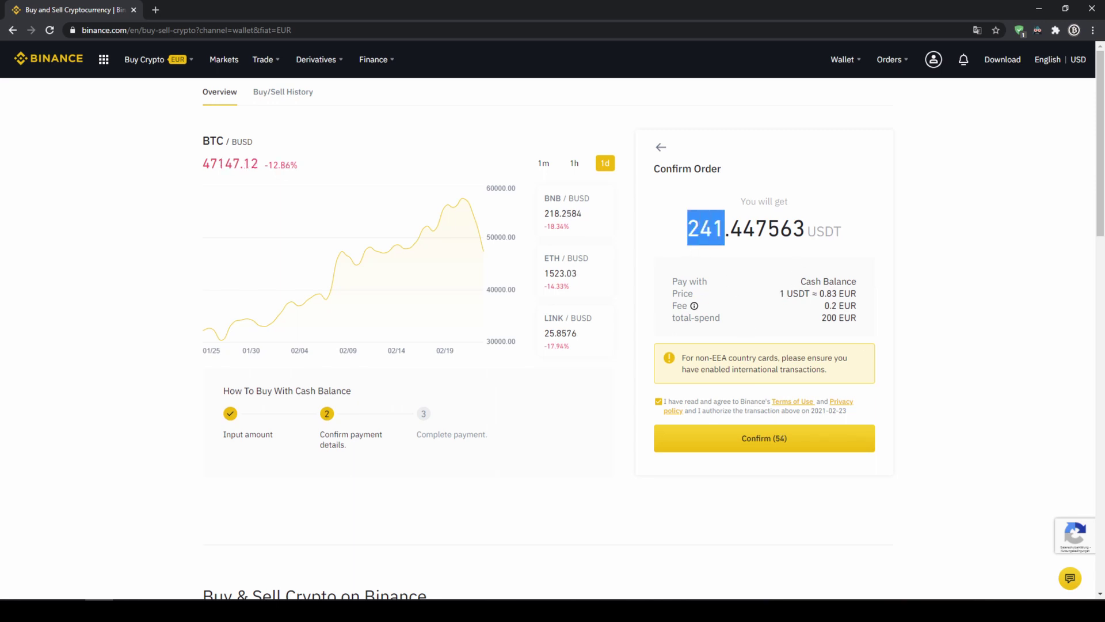
left_click(680, 232)
left_click_drag(688, 229, 725, 229)
left_click(725, 230)
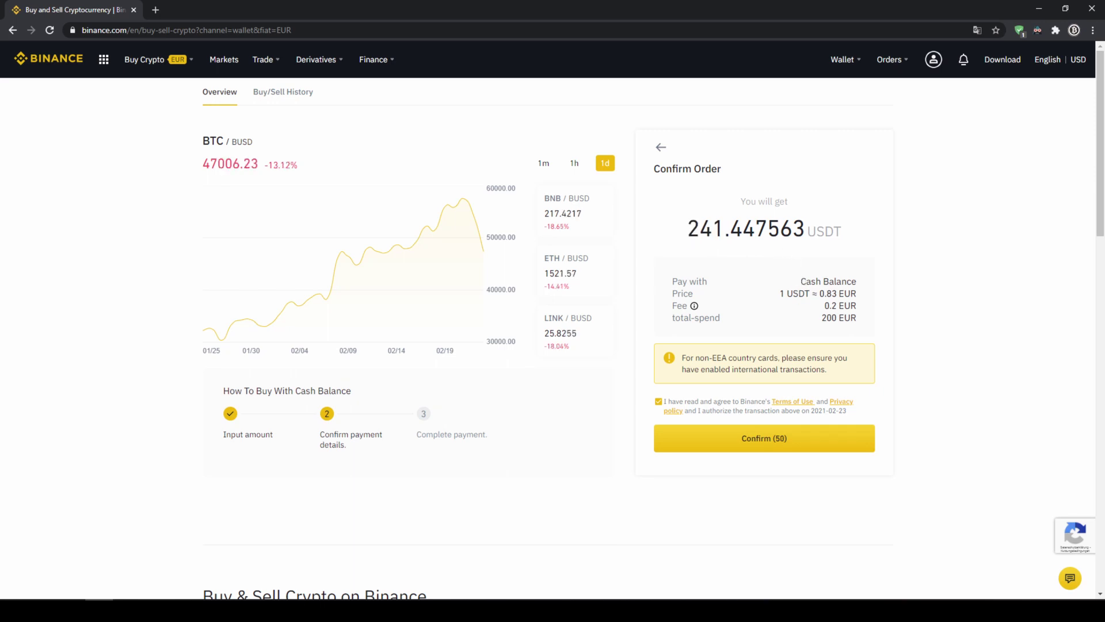
left_click_drag(804, 294, 721, 318)
left_click(721, 317)
left_click_drag(827, 318, 860, 320)
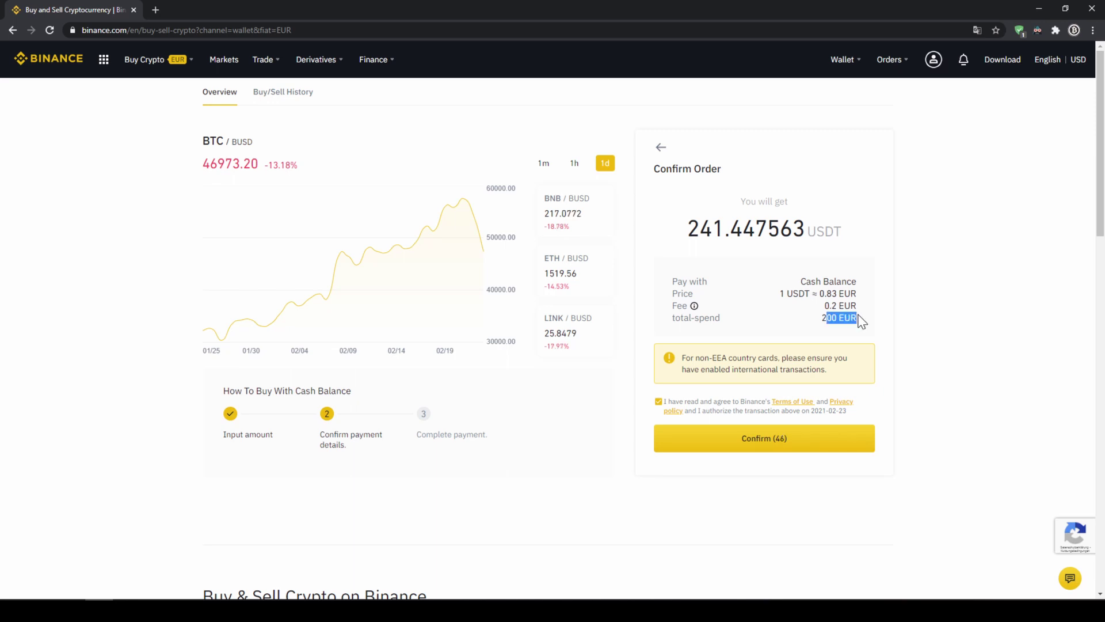
left_click(862, 321)
left_click(791, 447)
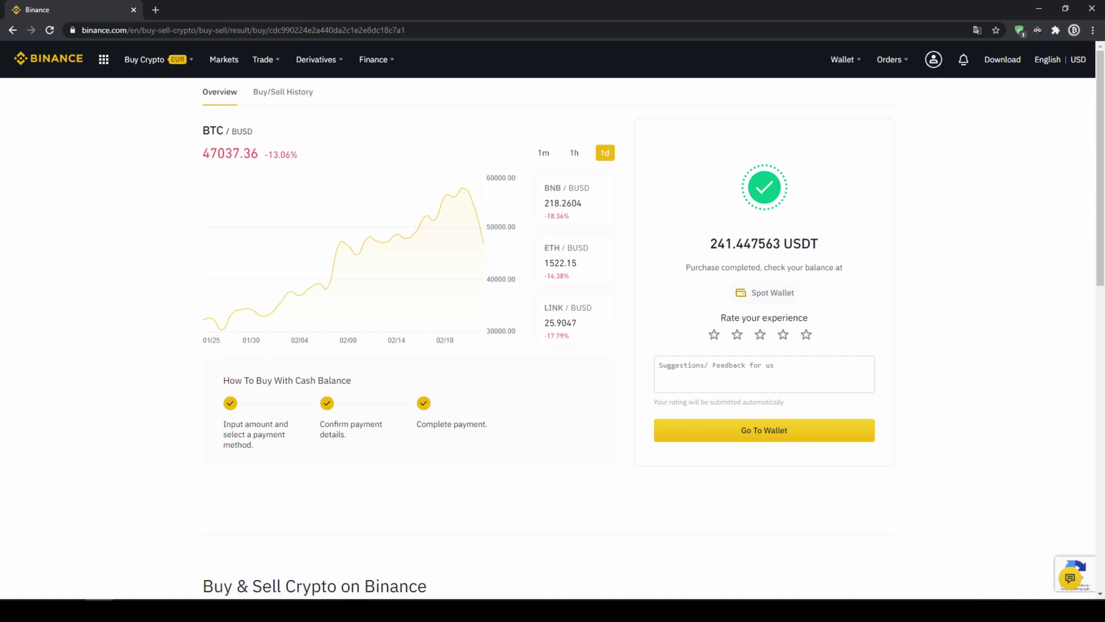
- Open the Spot Wallet and check 2.66188554 EUR remaining and 241.46490760 USDT
left_click(771, 297)
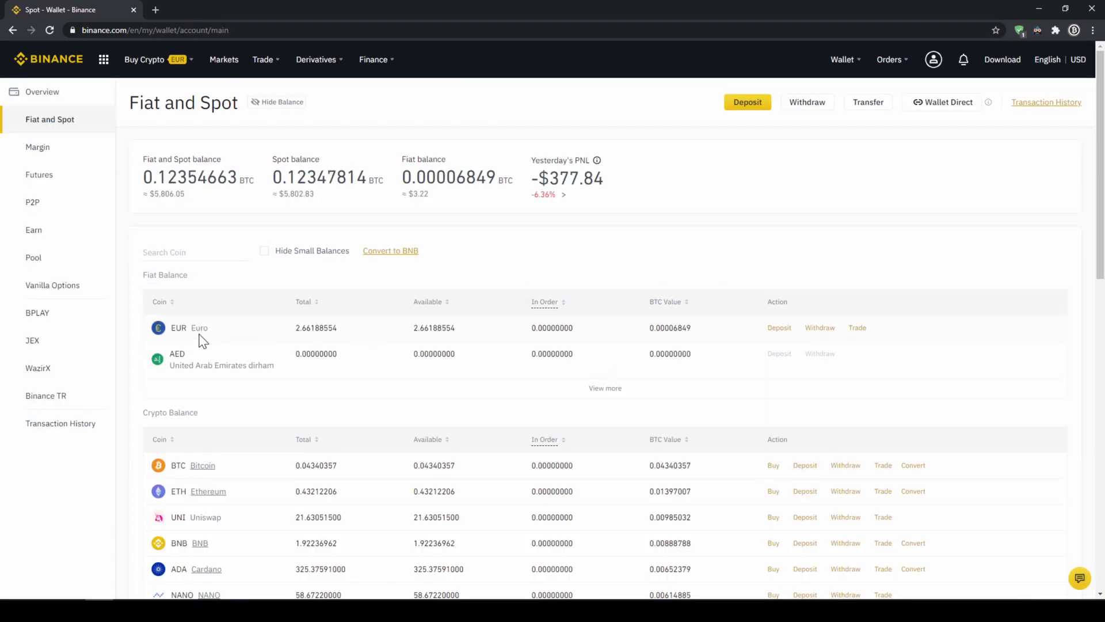
left_click_drag(168, 328, 350, 335)
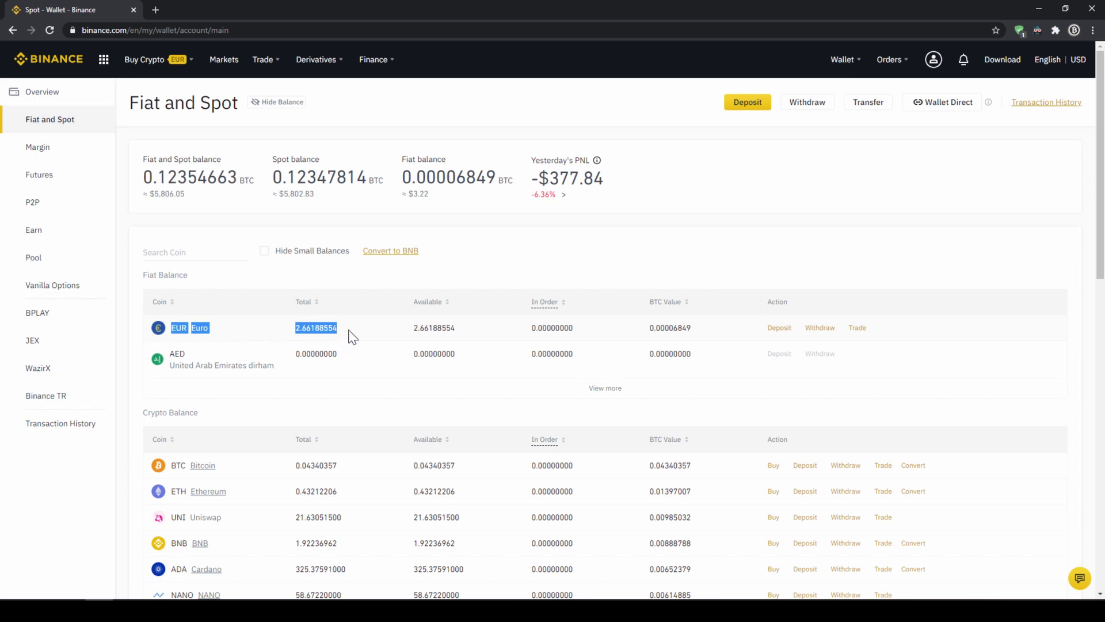
left_click(352, 336)
scroll(352, 336, "down", 4)
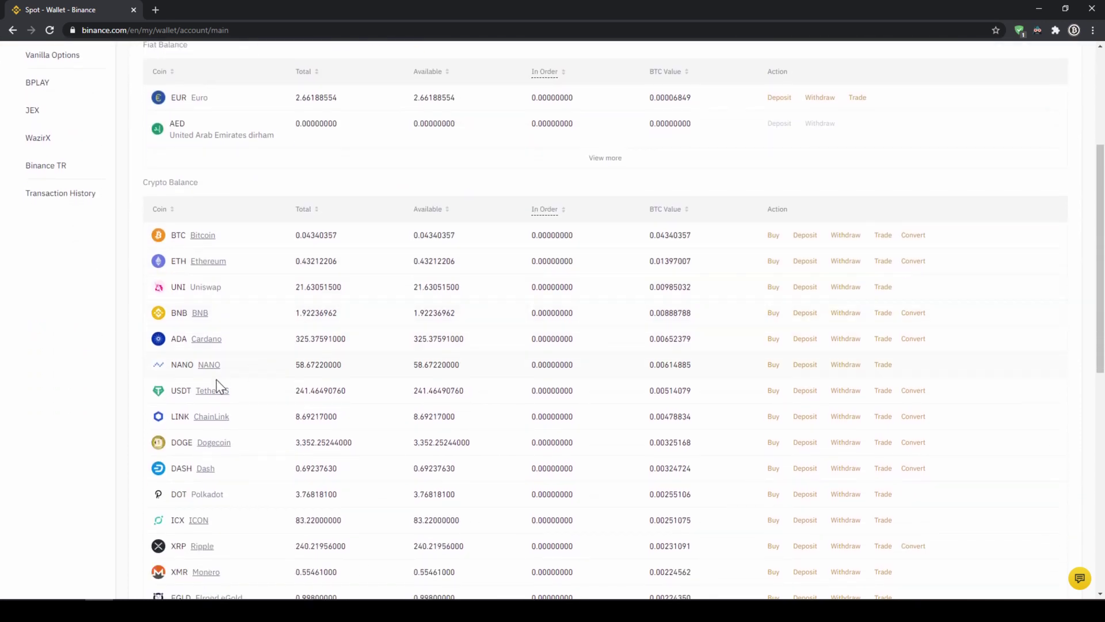
left_click_drag(295, 394, 350, 395)
left_click(380, 401)
scroll(382, 401, "up", 4)
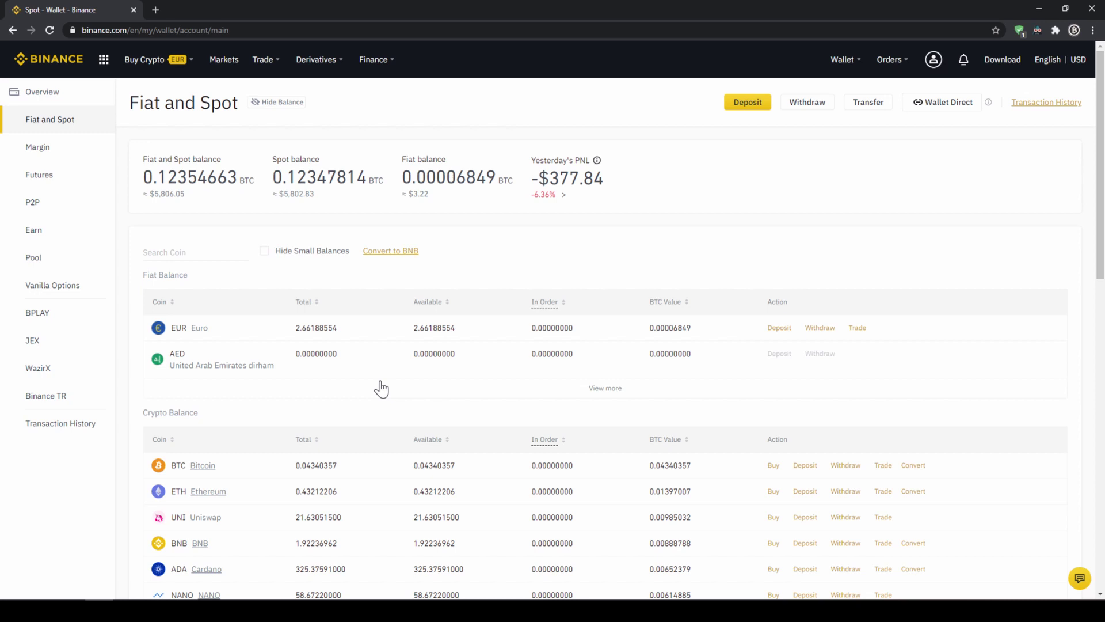
- Open Buy Crypto with Credit/Debit Card, keeping EUR as the payment currency
mouse_move(149, 66)
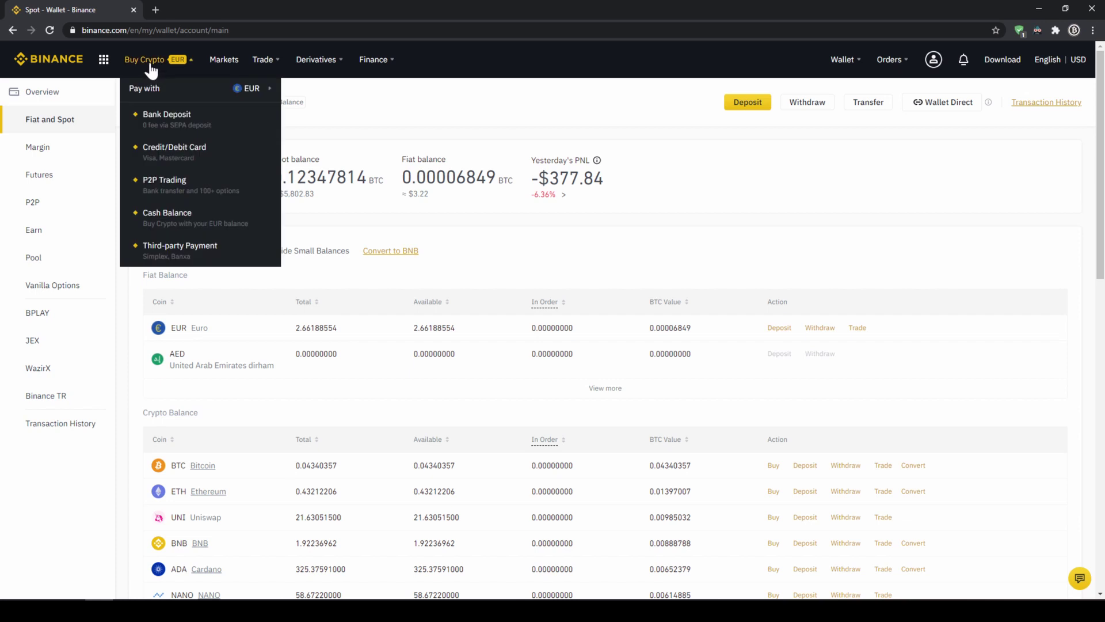
left_click(168, 159)
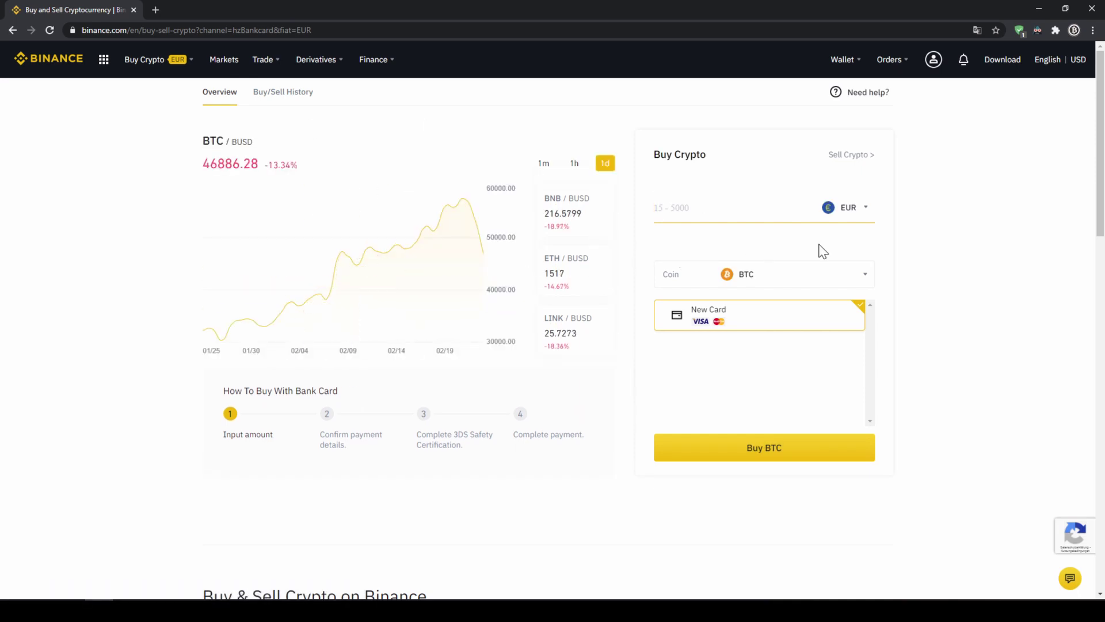
left_click(861, 212)
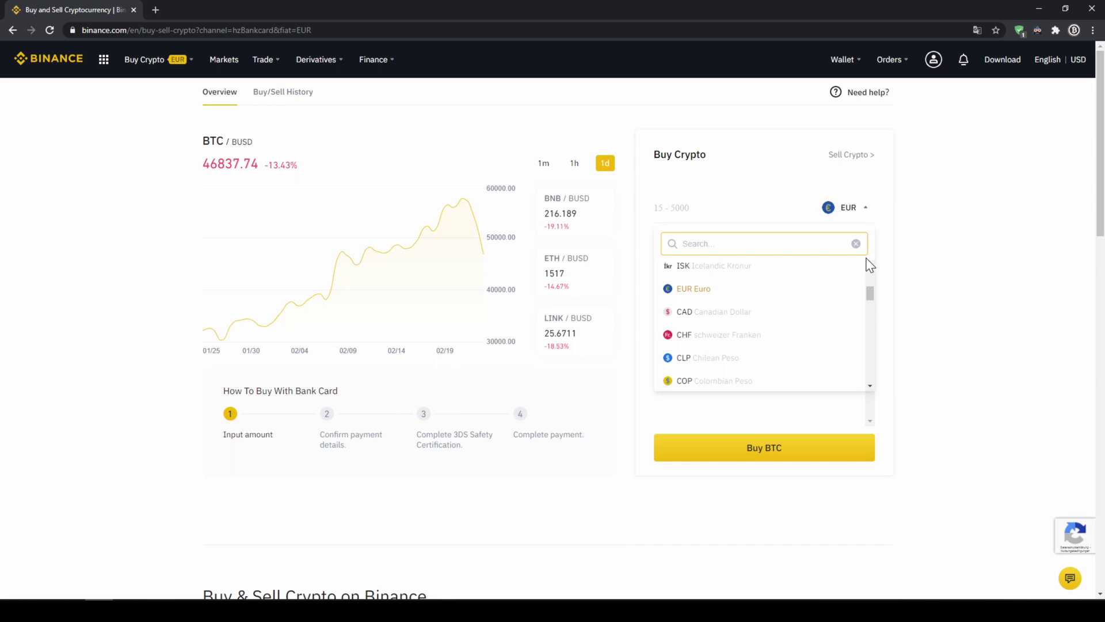
mouse_move(868, 291)
left_mouse_down()
mouse_move(873, 329)
mouse_move(865, 298)
left_mouse_up()
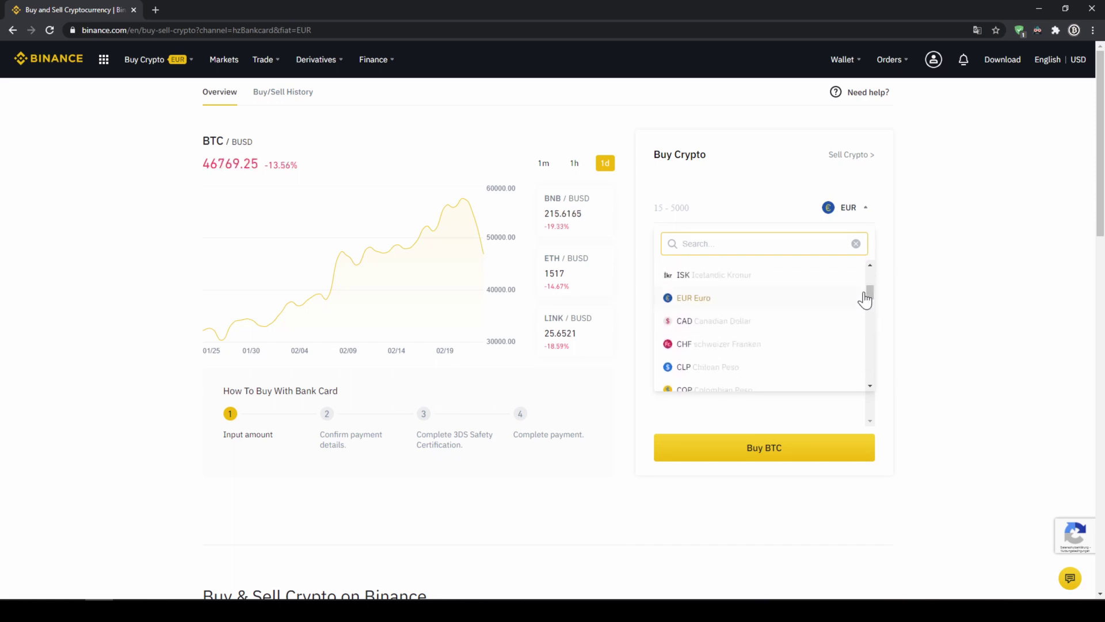
left_click(913, 247)
- Try USDT as the coin with 500 EUR entered, estimating about 604.22 USDT
left_click(806, 282)
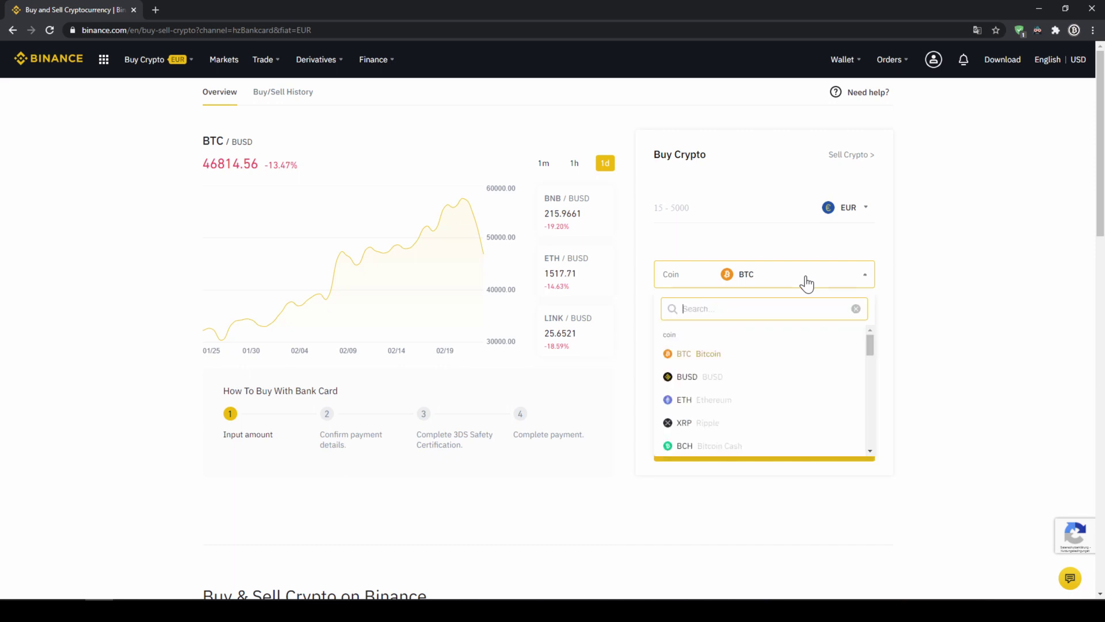
type("usdt")
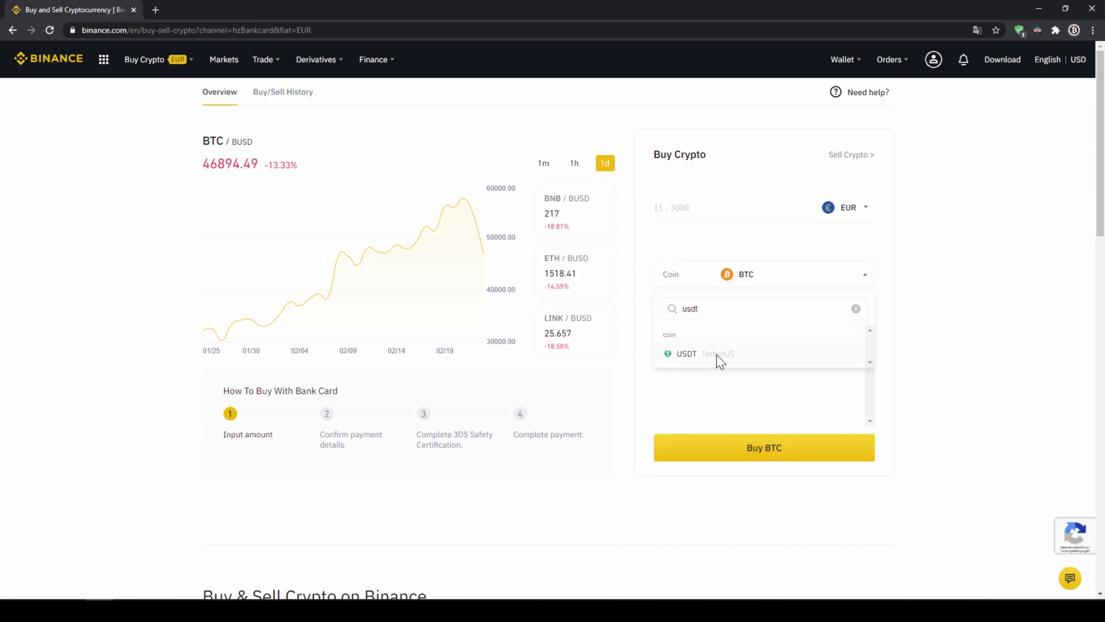
left_click(717, 358)
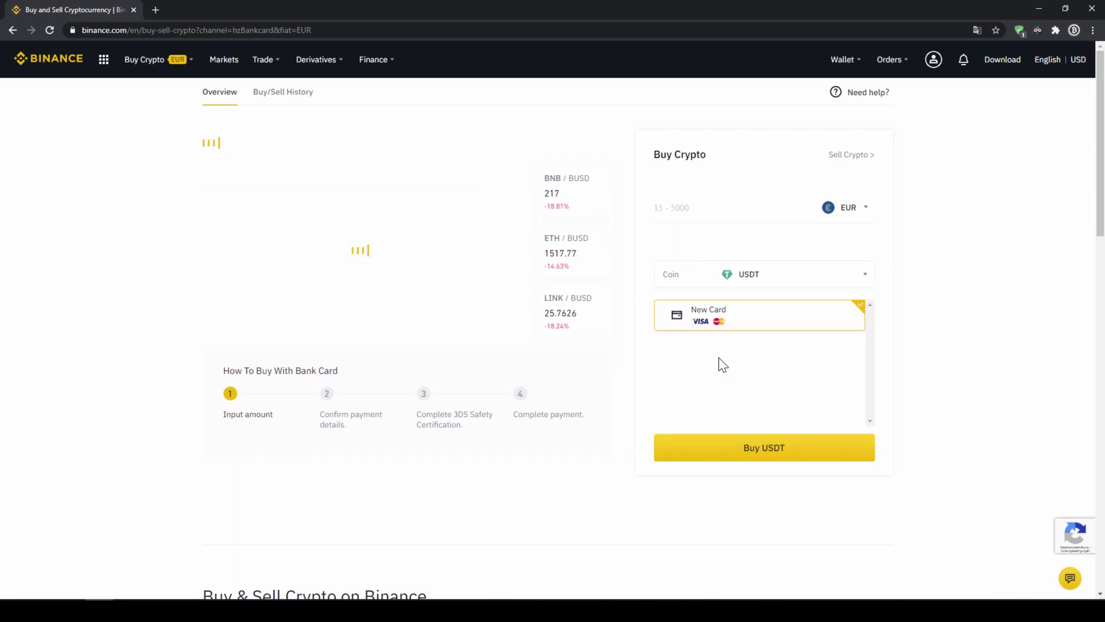
left_click(717, 224)
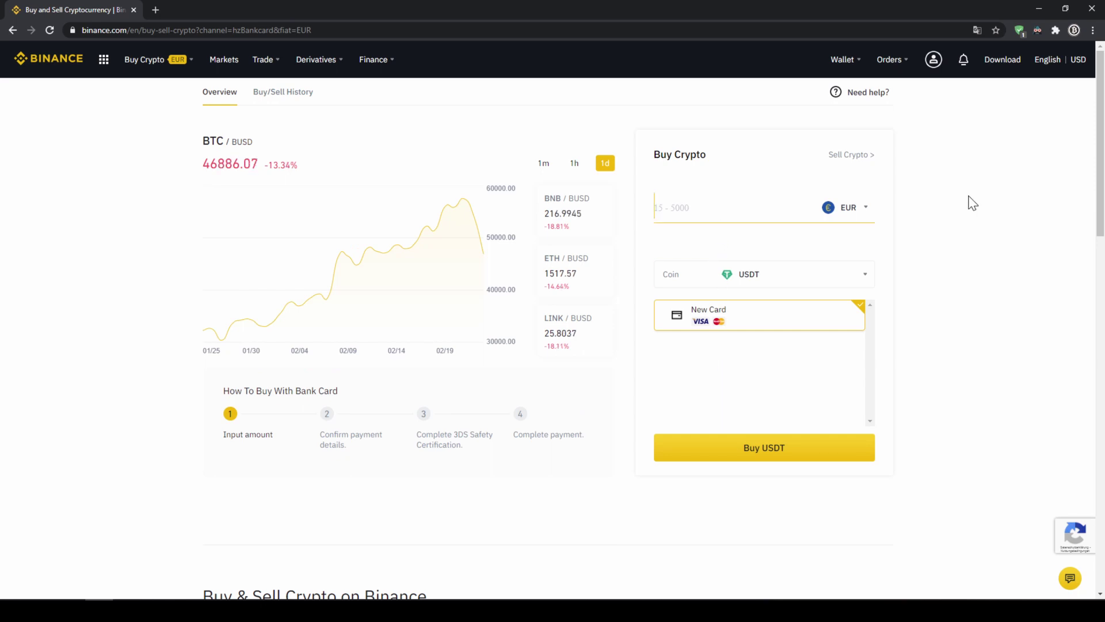
type("500")
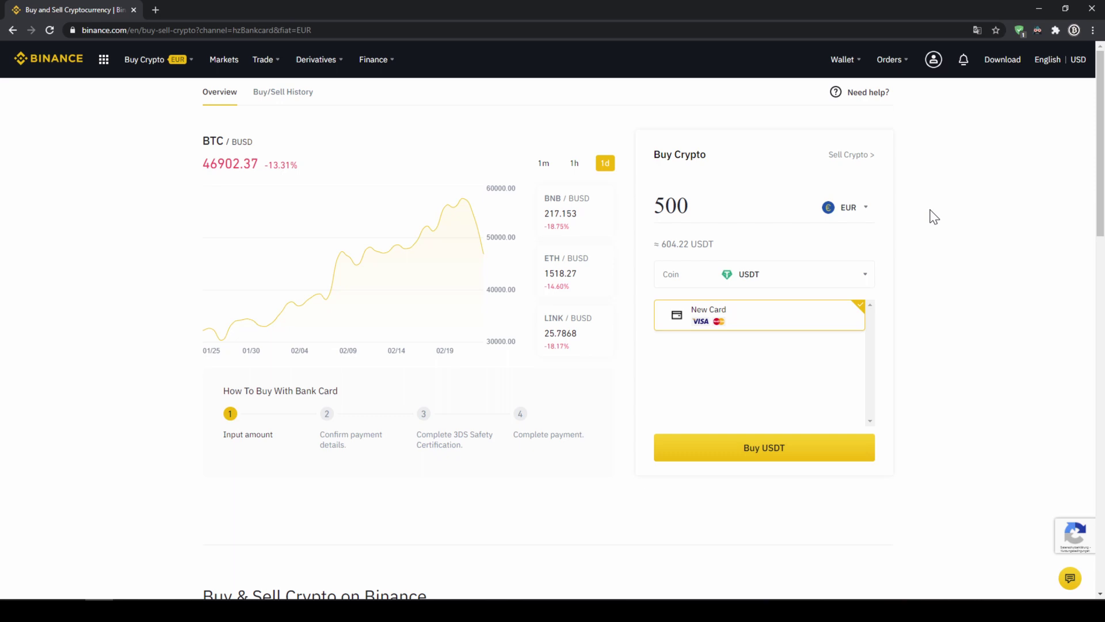
left_click_drag(662, 243, 710, 243)
left_click(723, 246)
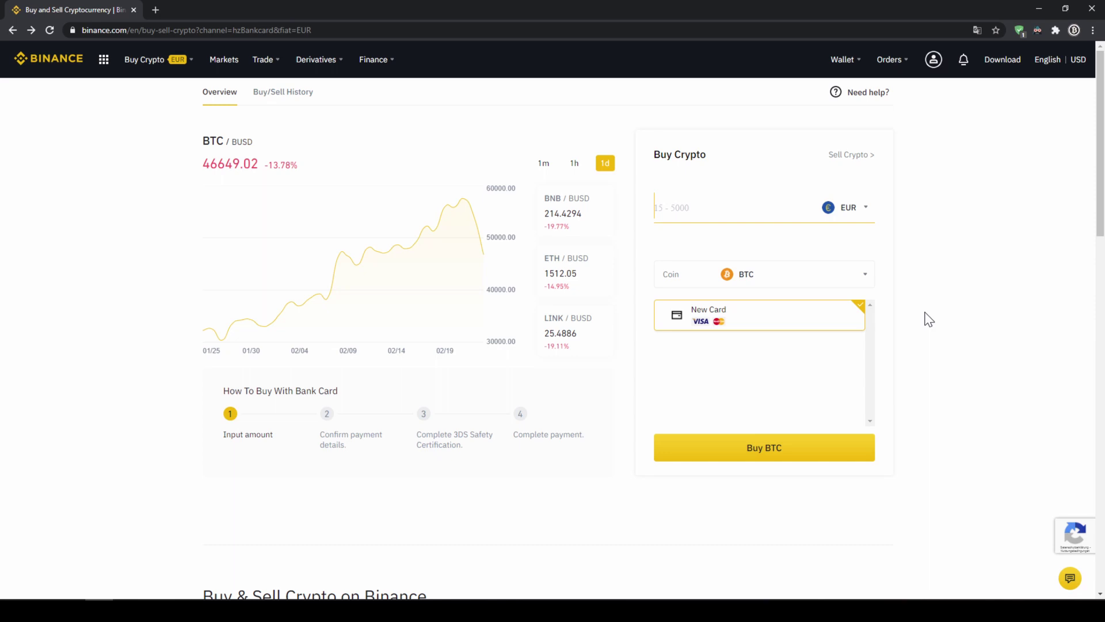
- Return to the Fiat and Spot wallet and review the USDT total balance
mouse_move(839, 83)
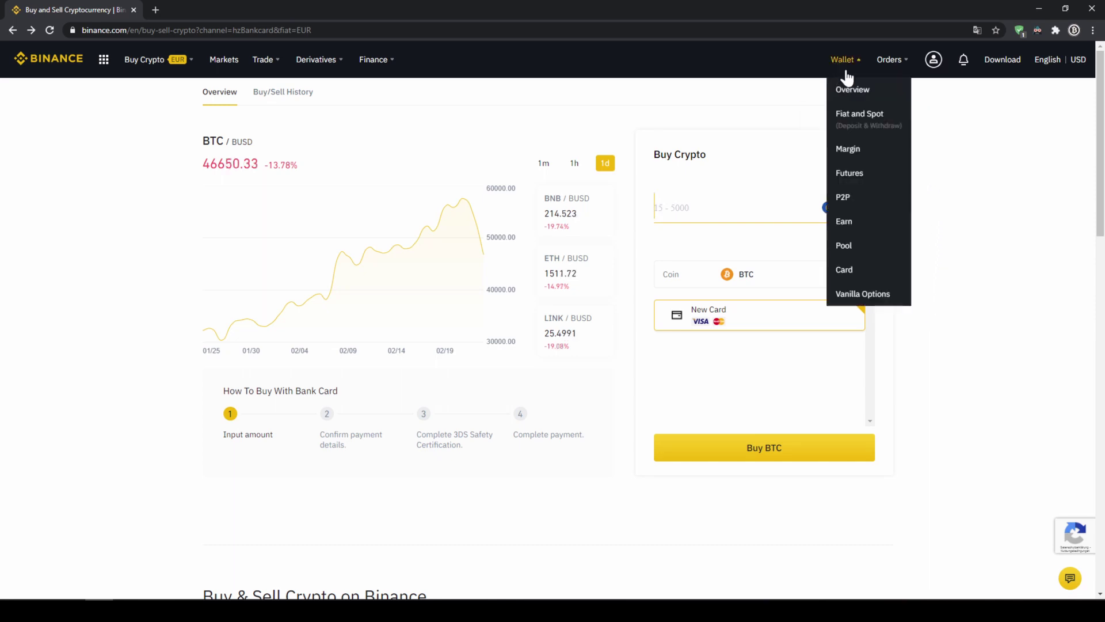
left_click(860, 123)
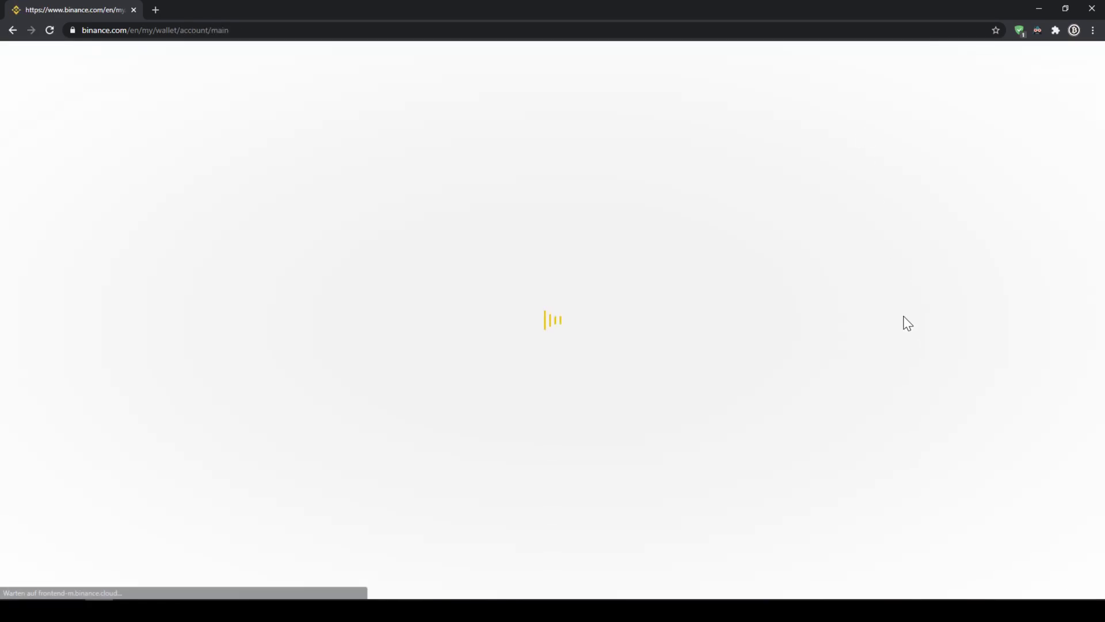
mouse_move(524, 312)
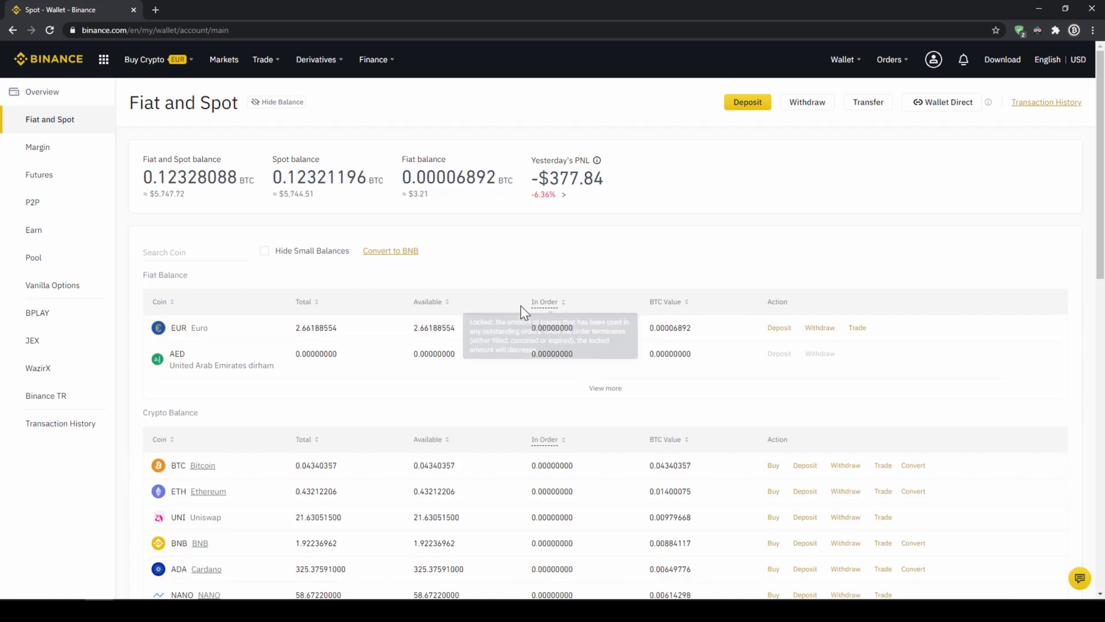
scroll(479, 331, "down", 4)
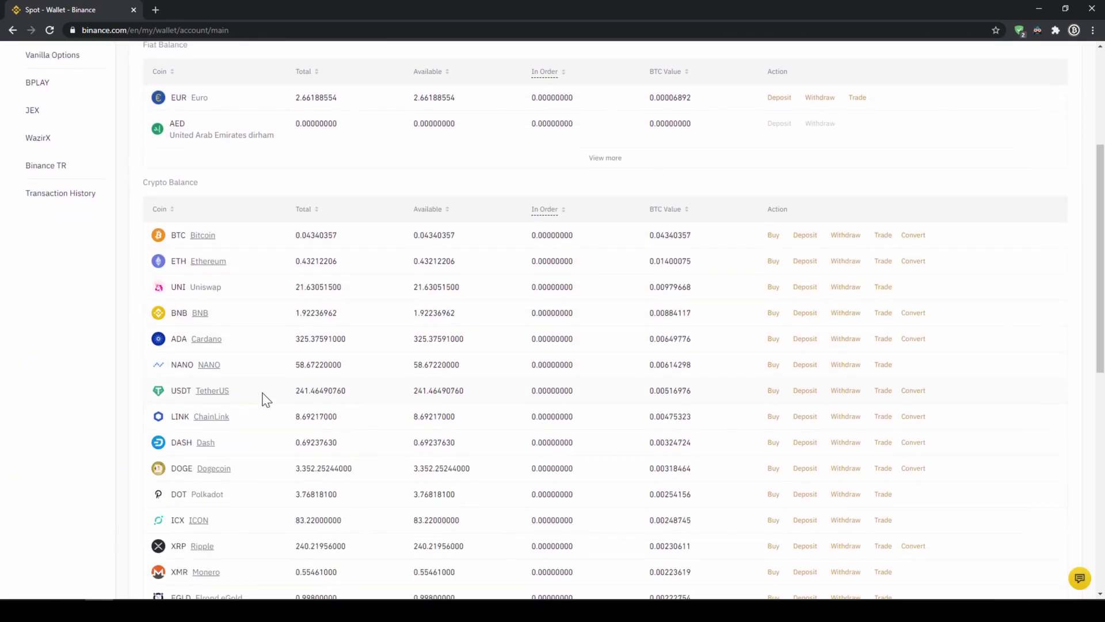
left_click_drag(294, 391, 353, 391)
left_click(354, 392)
scroll(354, 397, "up", 4)
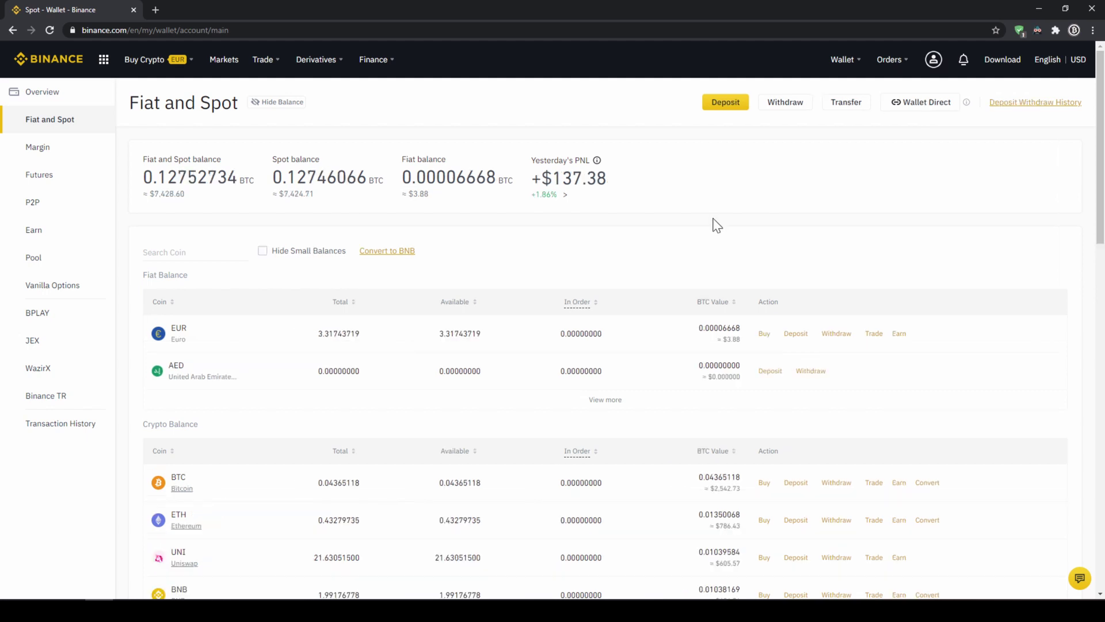
- Show FIAT Markets and search npxsusdt so only the NPXS/USDT pair is listed
left_click(227, 64)
mouse_move(237, 72)
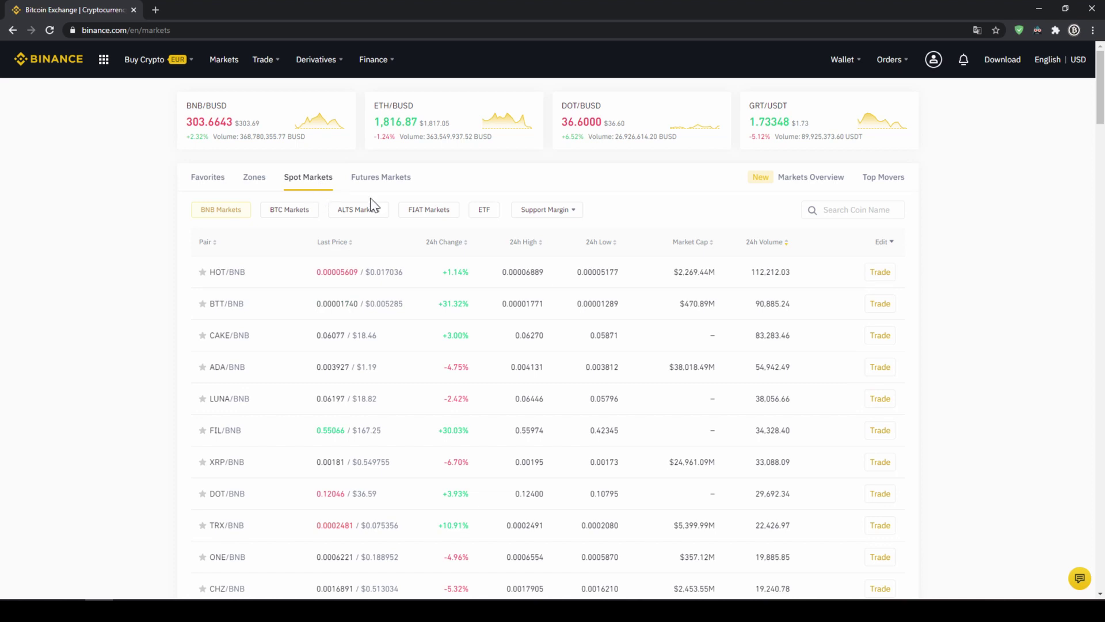
left_click(428, 211)
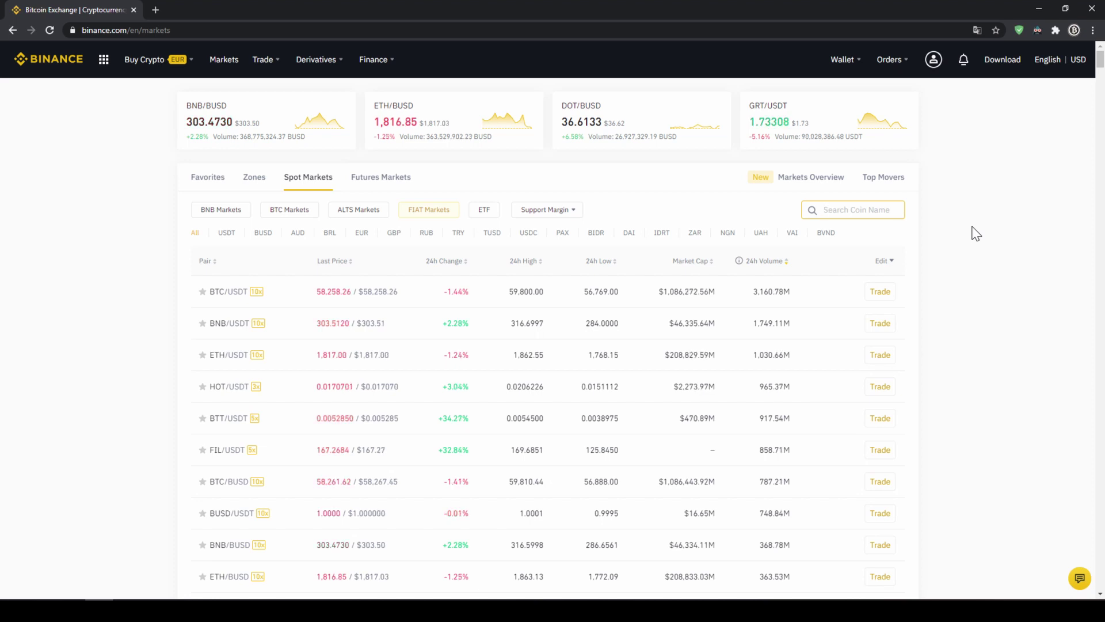
type("px")
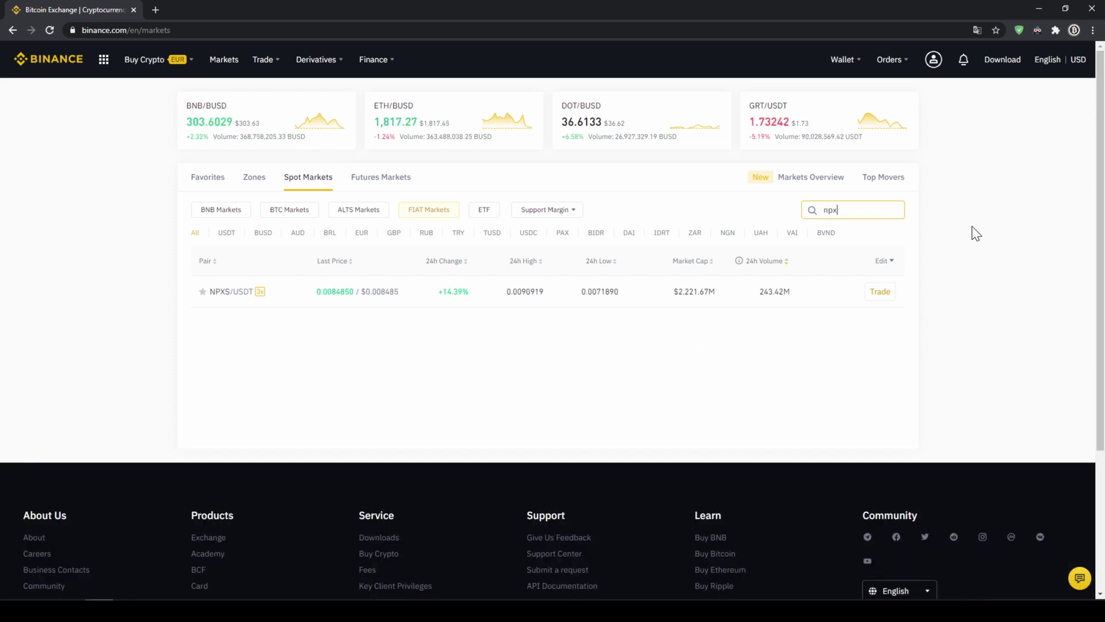
type("susdt")
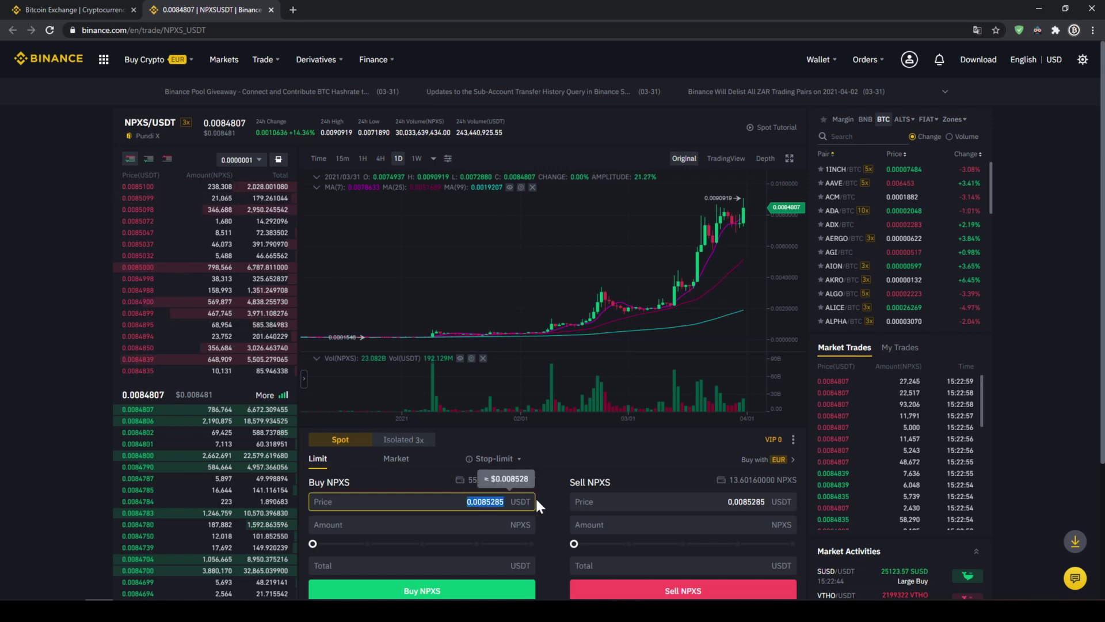
- Inspect the Buy NPXS limit form and its 0.0085285 USDT price field
left_click(507, 524)
left_click_drag(504, 501, 458, 502)
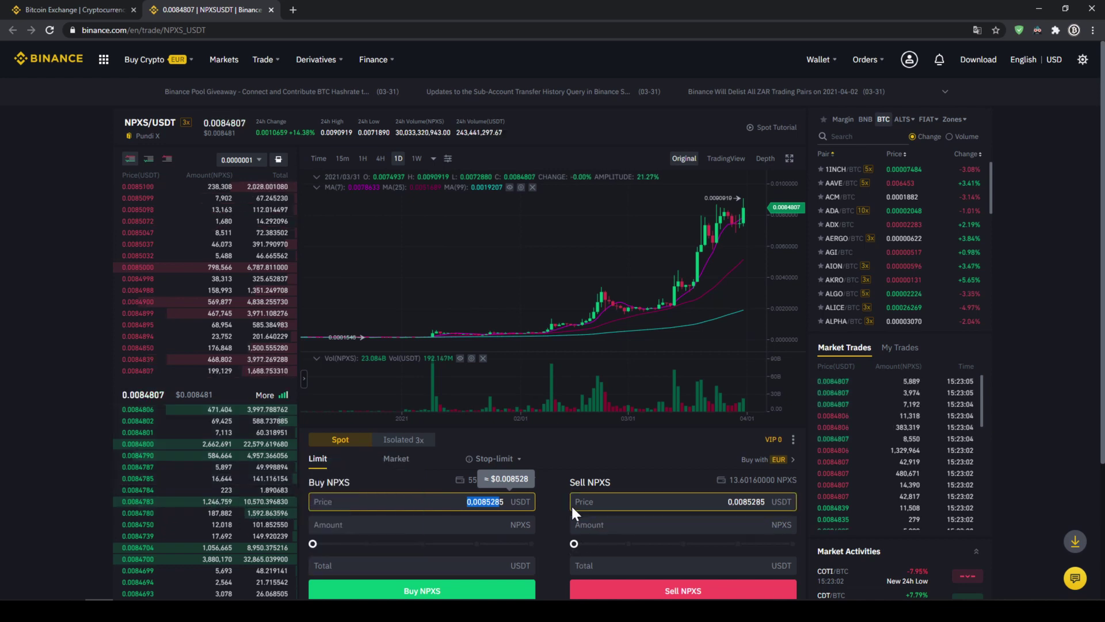
left_click(551, 478)
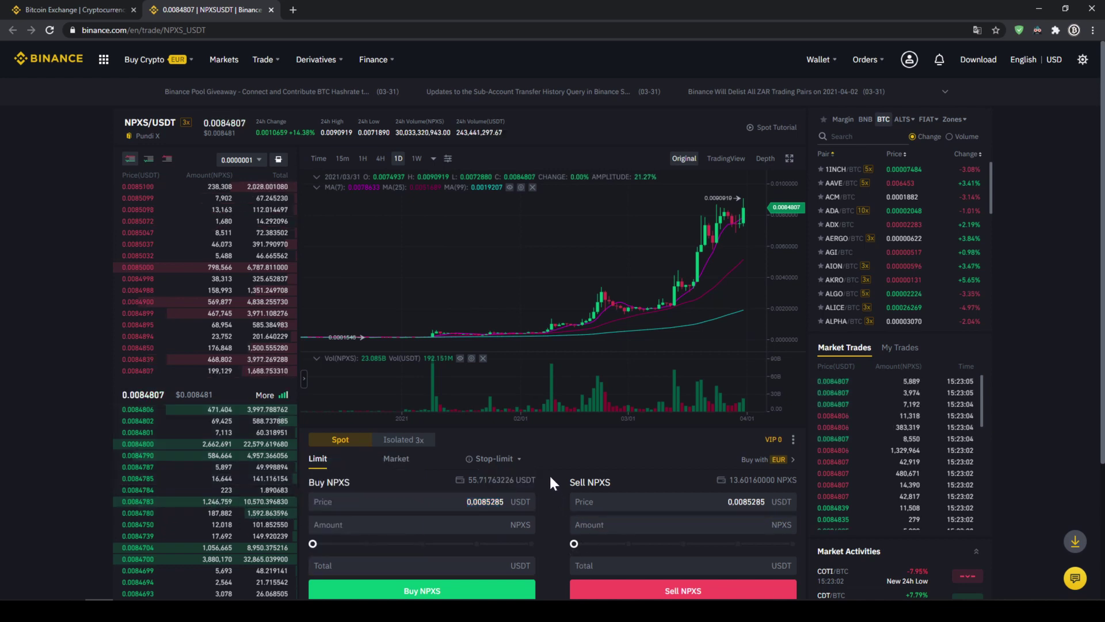
- Make the NPXS buy a Market order using 100% of USDT, 55.7097183 USDT
left_click(395, 461)
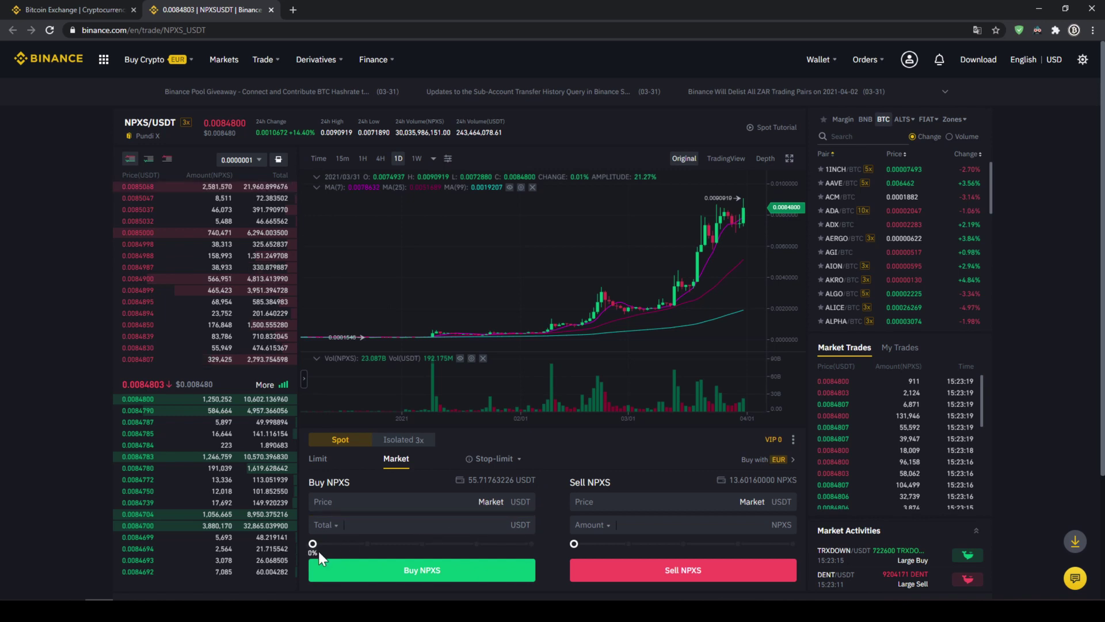
left_click_drag(314, 543, 436, 536)
left_click(495, 524)
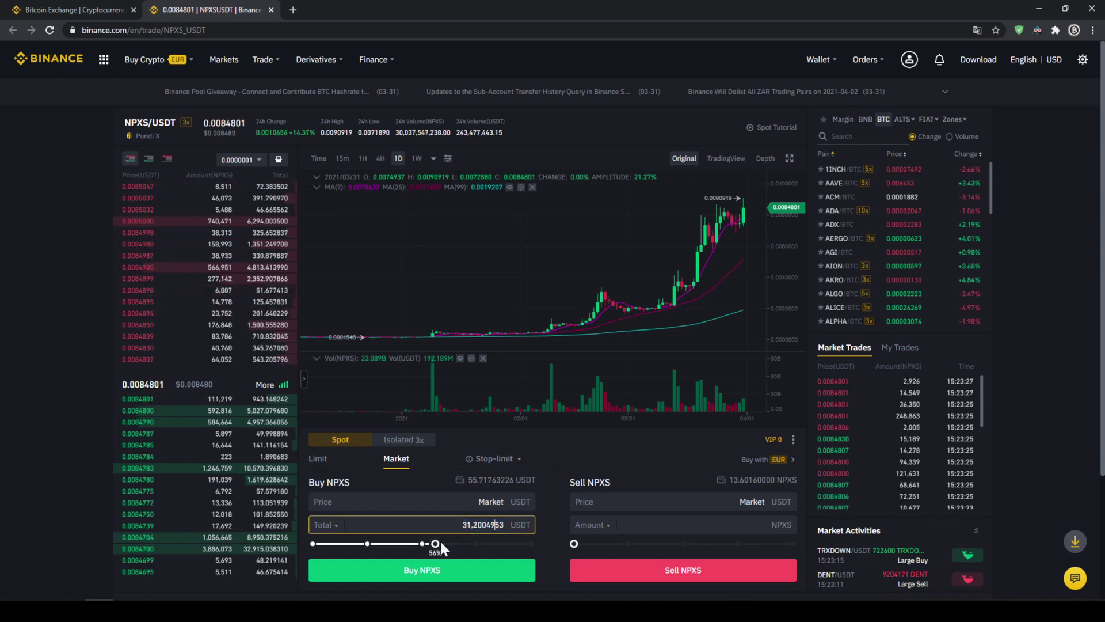
left_click_drag(440, 541, 534, 548)
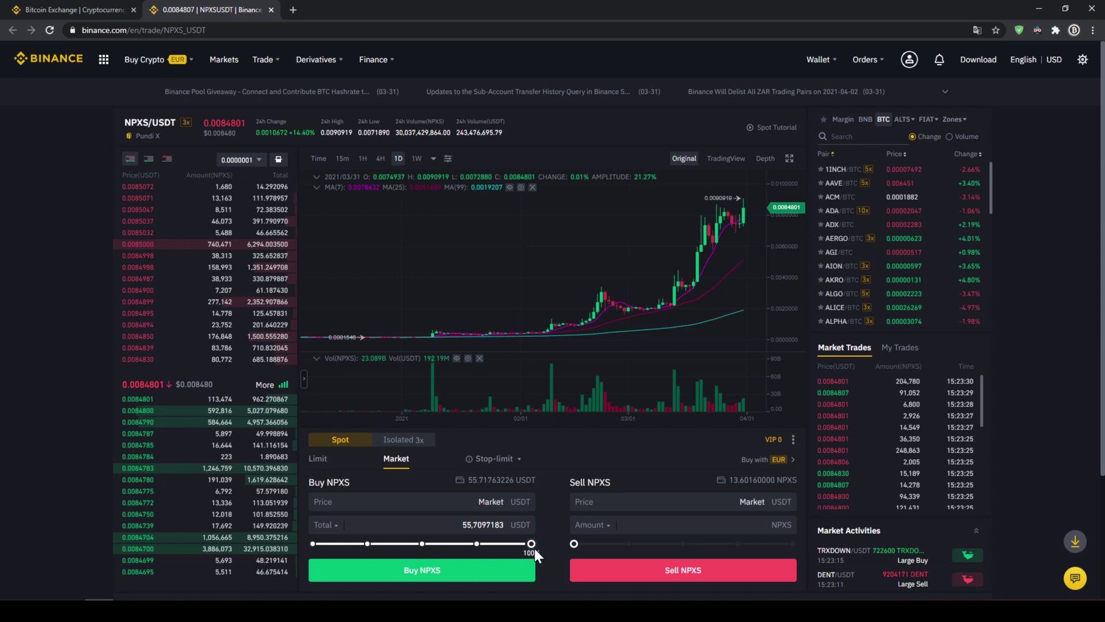